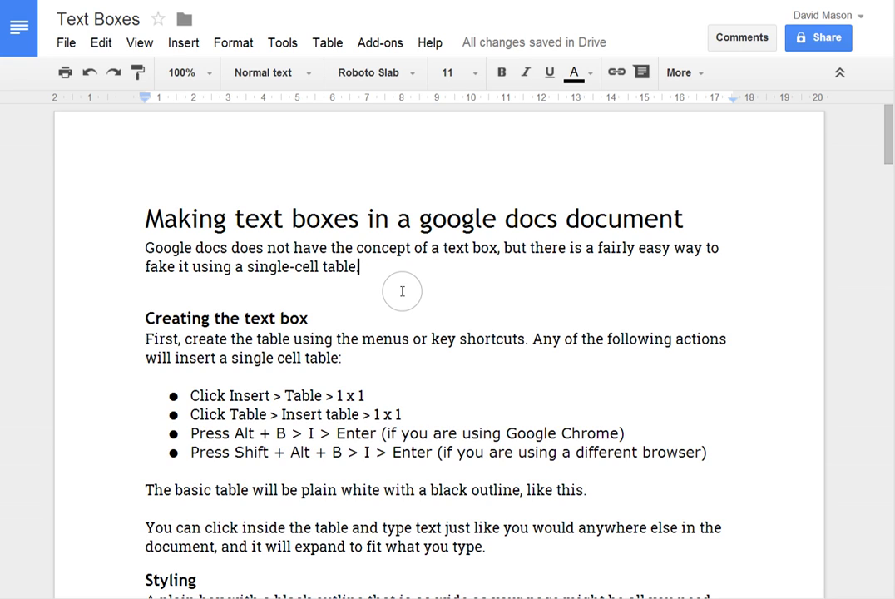
Add a full stop after 'single-cell table' to end the intro sentence.
click(191, 45)
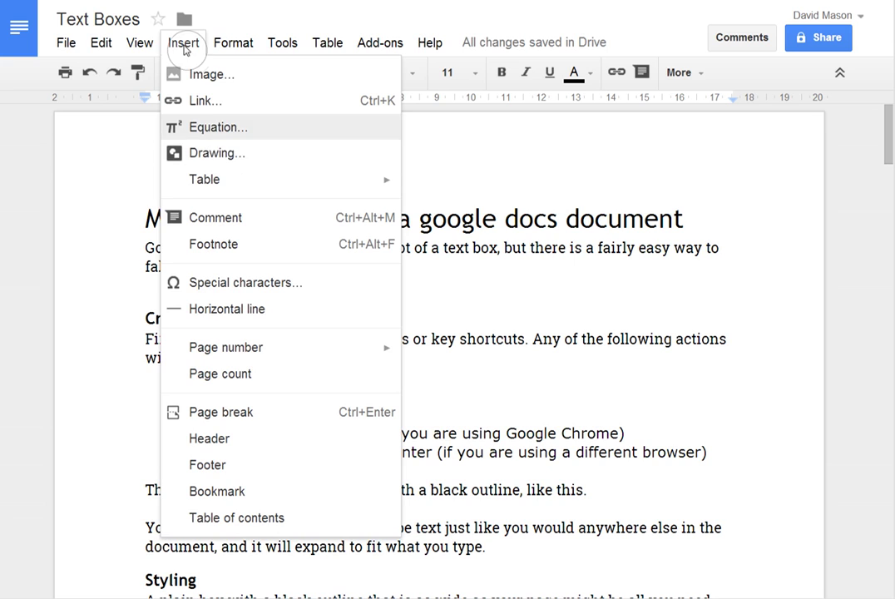
click(185, 49)
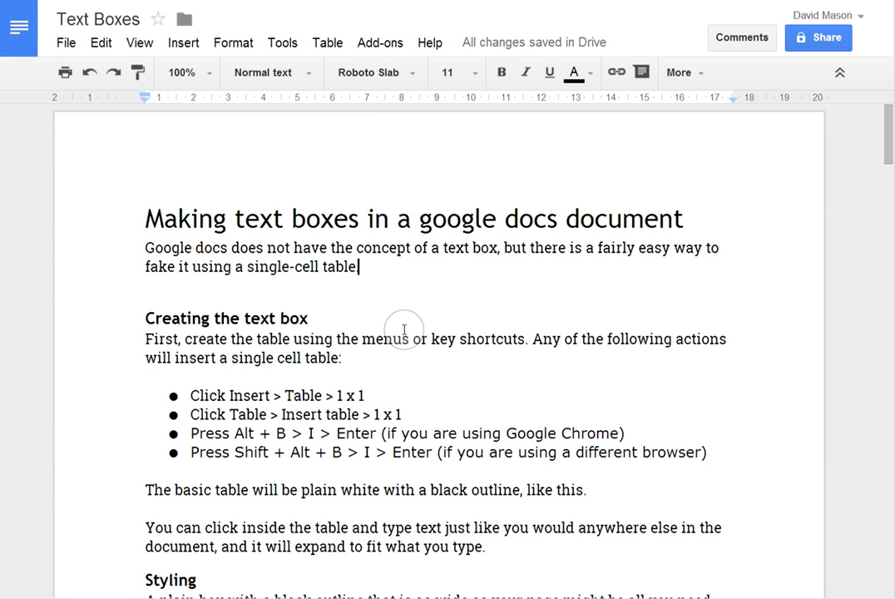
text(.)
Put the cursor on the empty line above 'The basic table will be…'.
click(335, 285)
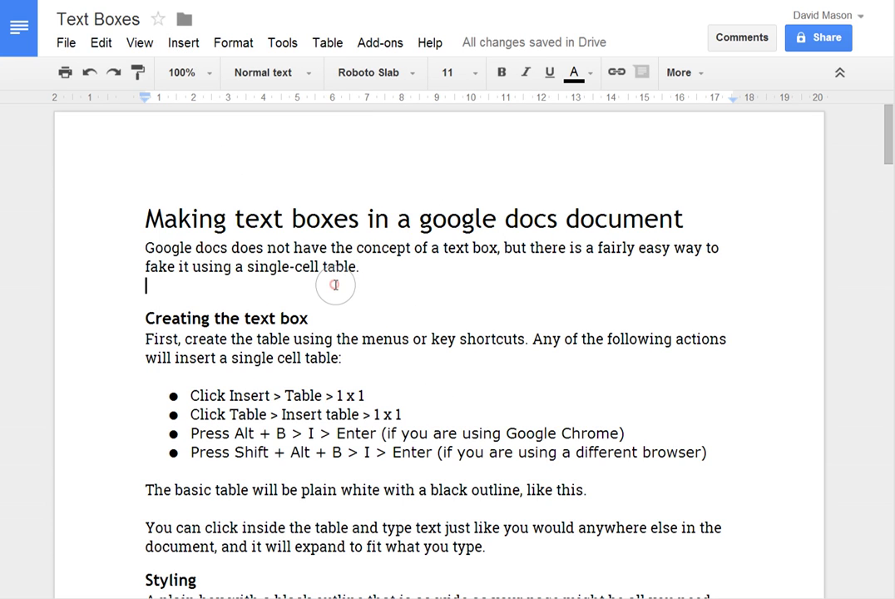
scroll(333, 286, down, 2)
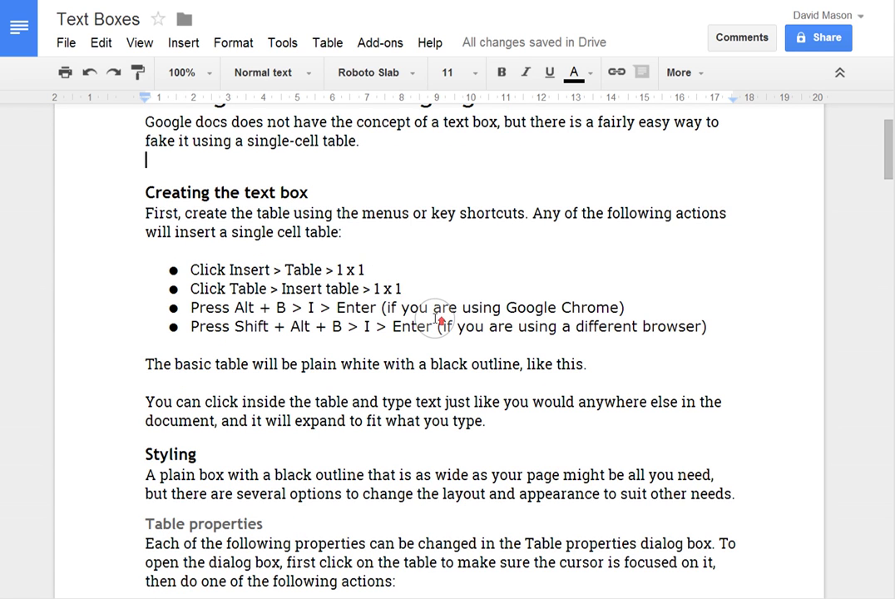
scroll(435, 319, up, 1)
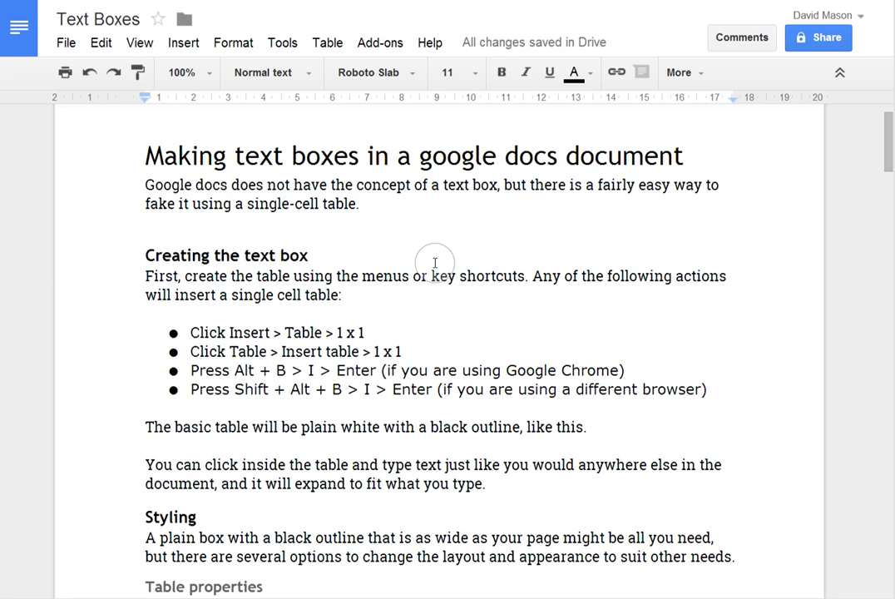
scroll(420, 260, down, 2)
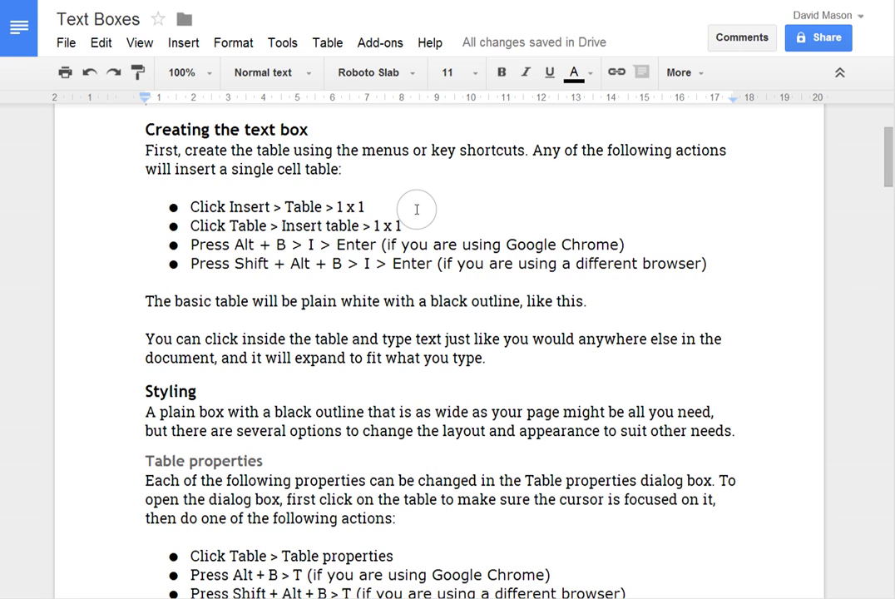
click(200, 282)
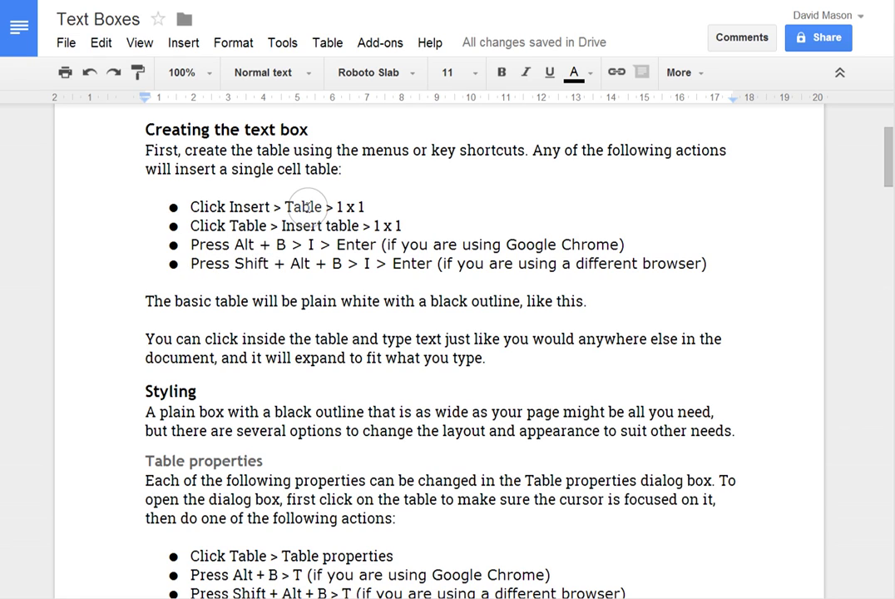
Insert a 1 x 1 table from the Table menu.
click(328, 43)
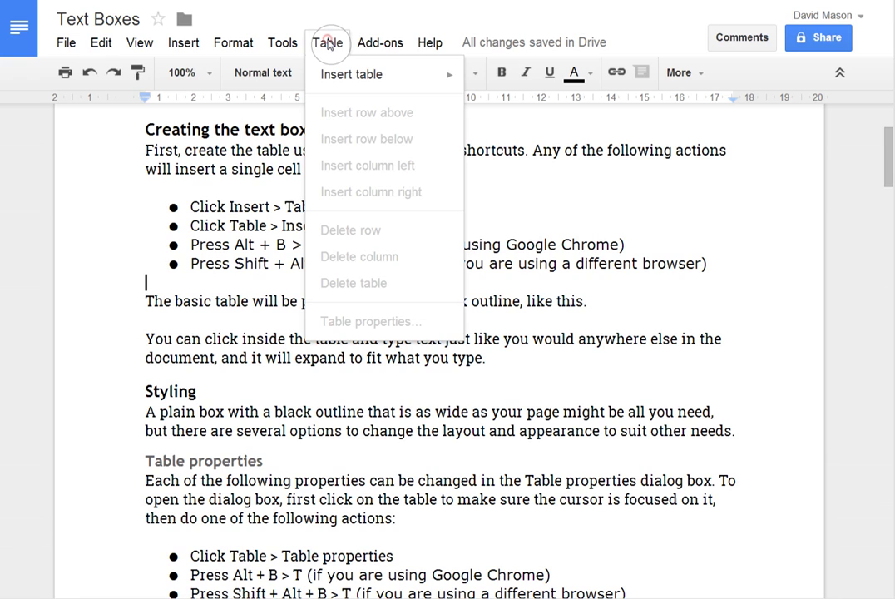
mouse_move(336, 82)
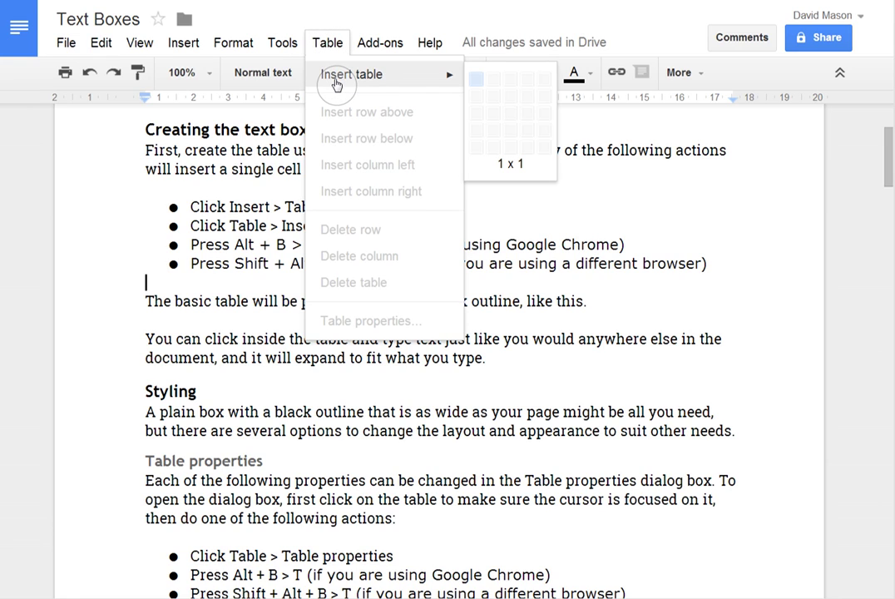
click(477, 83)
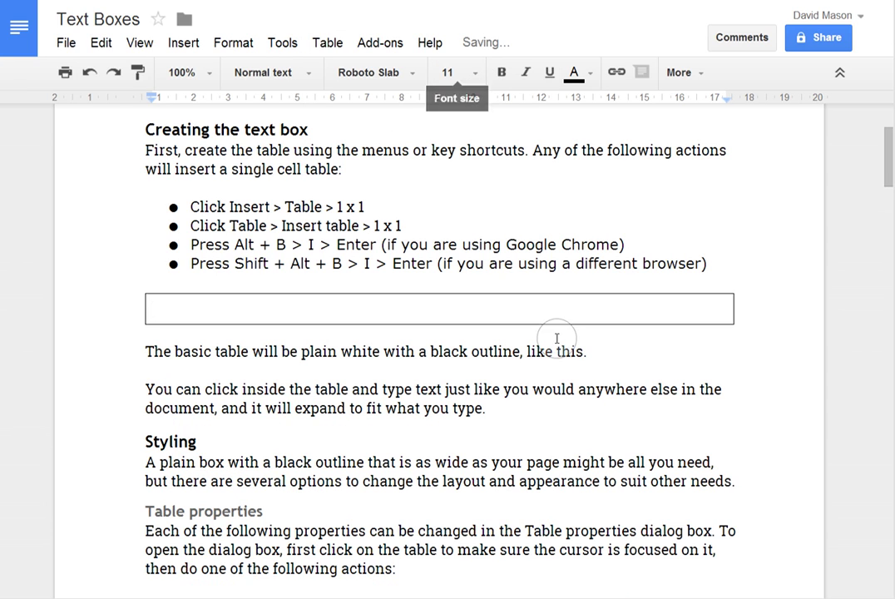
Move the basic-table sentence into the new cell and delete the blank line below.
drag(594, 358, 110, 356)
key(ctrl+c)
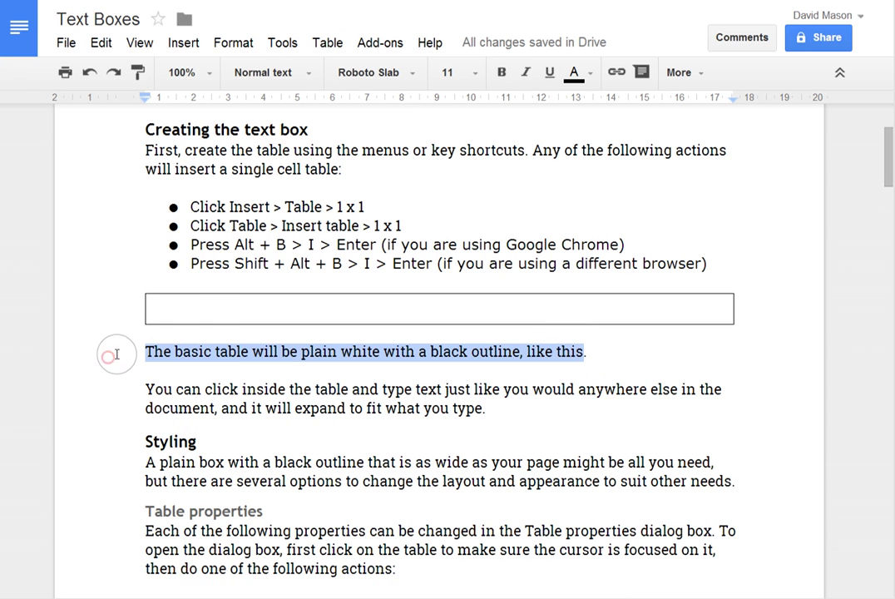
key(BackSpace)
click(211, 313)
key(ctrl+v)
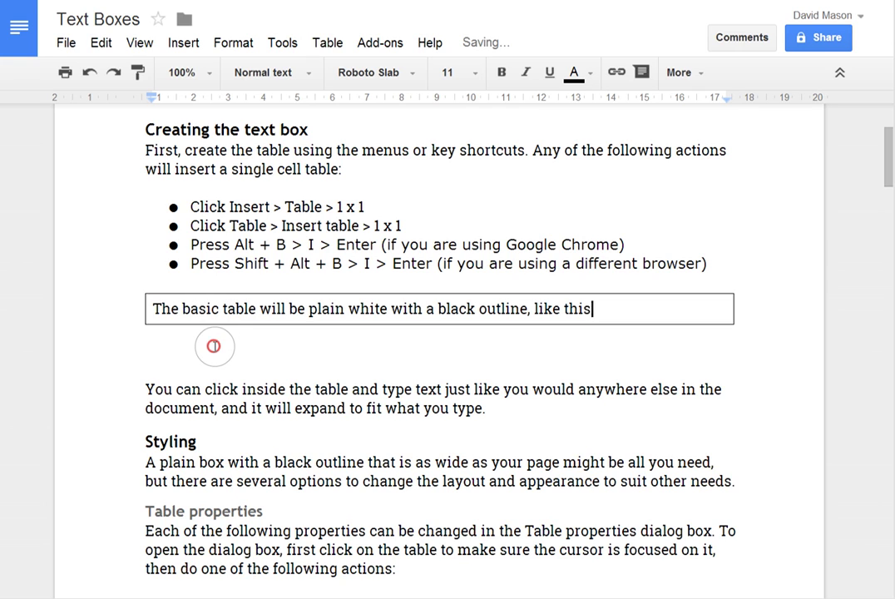
click(214, 346)
key(Delete)
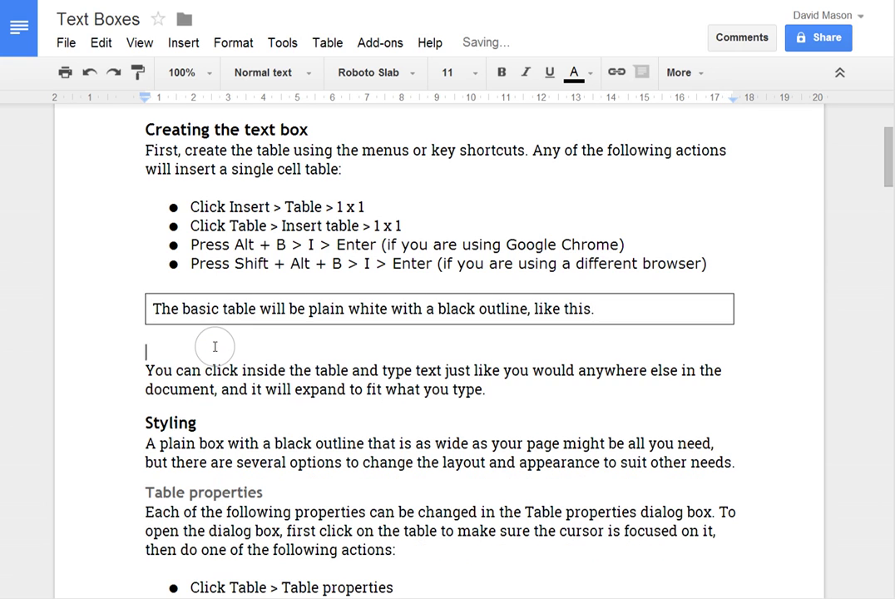
Insert a second 1 x 1 table below the first with Alt+B, I, and select the 'You can click inside' paragraph.
click(183, 43)
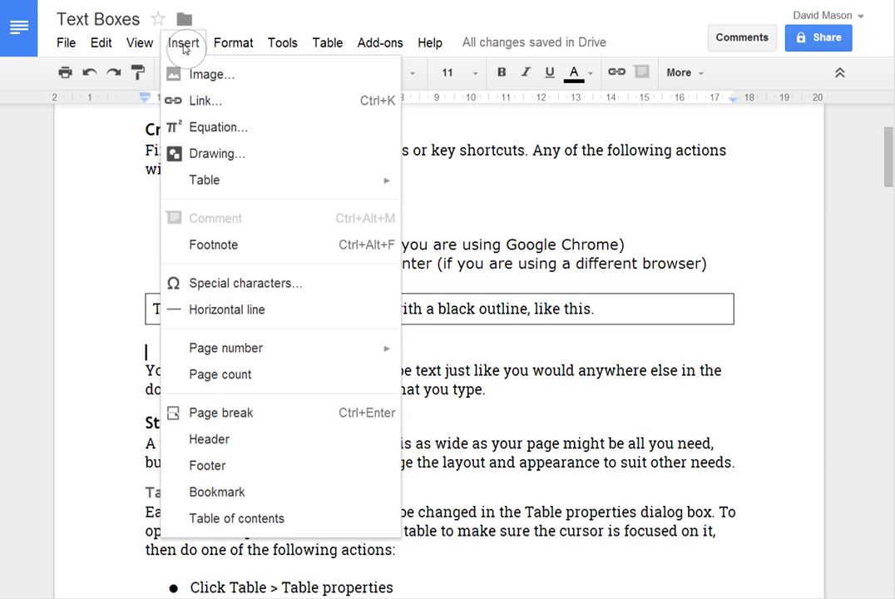
mouse_move(208, 182)
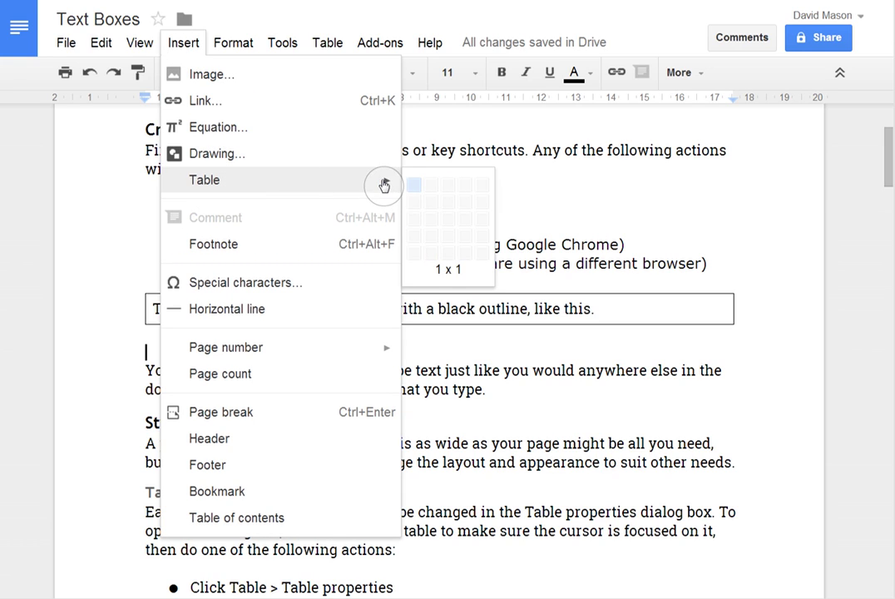
click(184, 46)
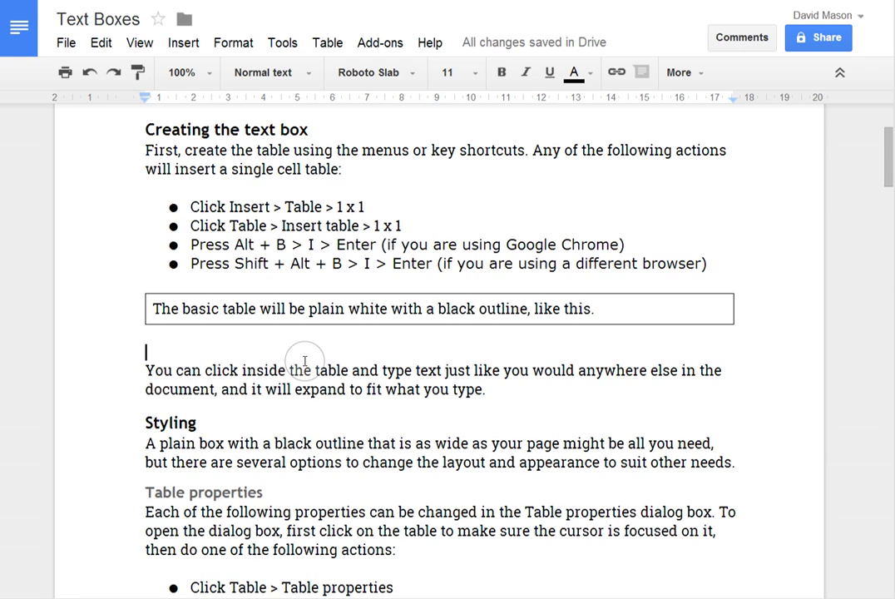
click(192, 354)
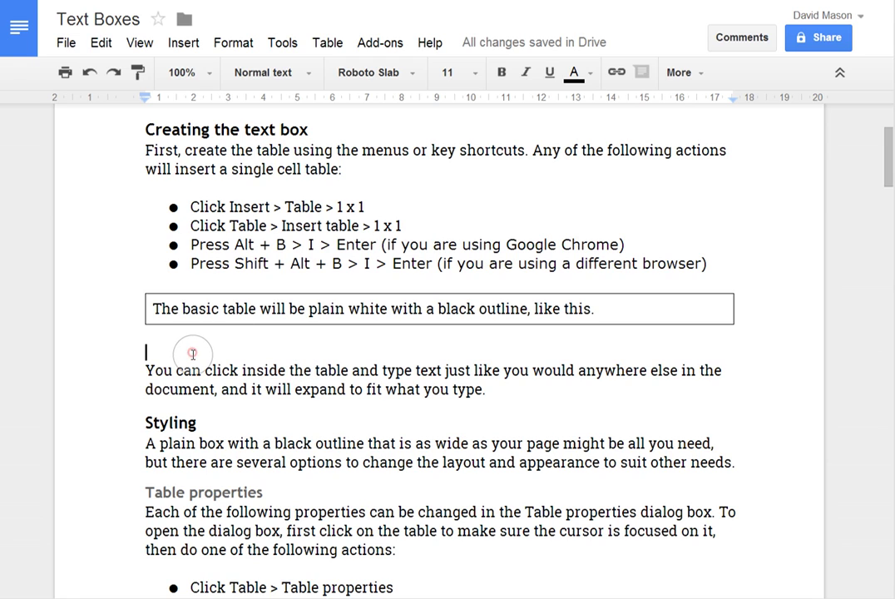
key(alt+b)
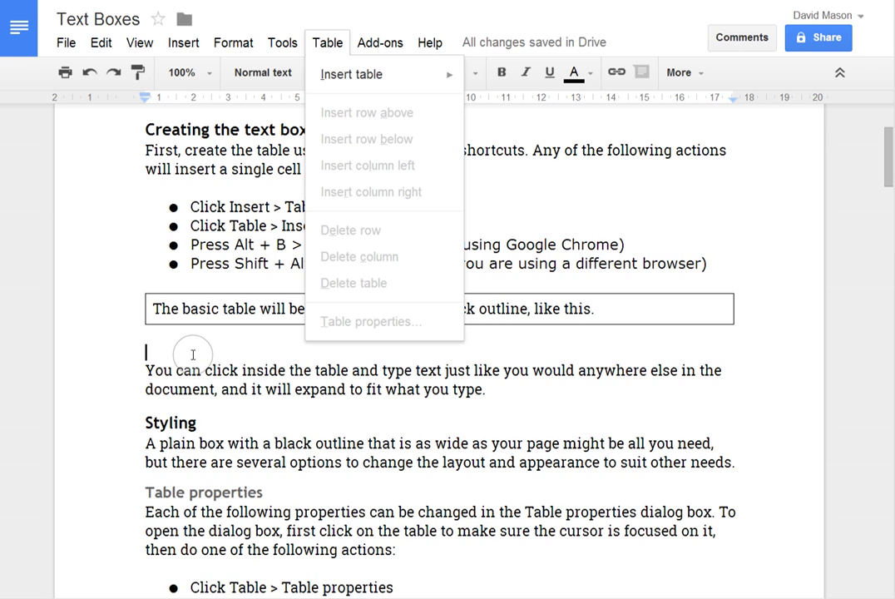
key(i)
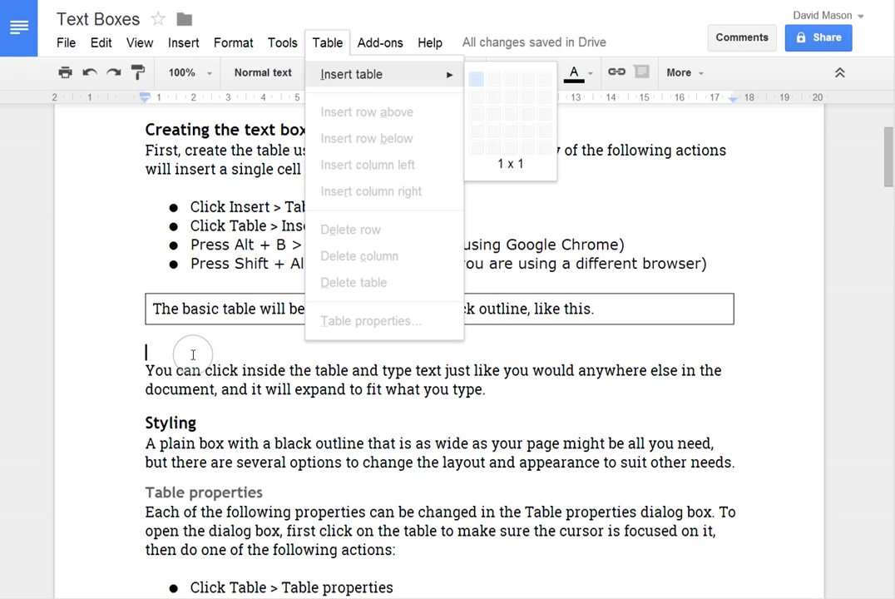
key(Return)
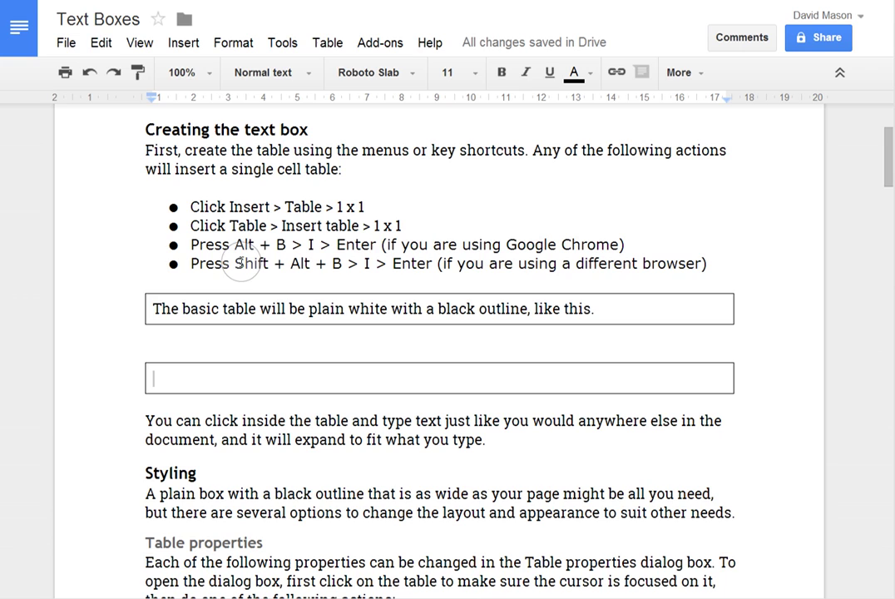
drag(234, 264, 274, 265)
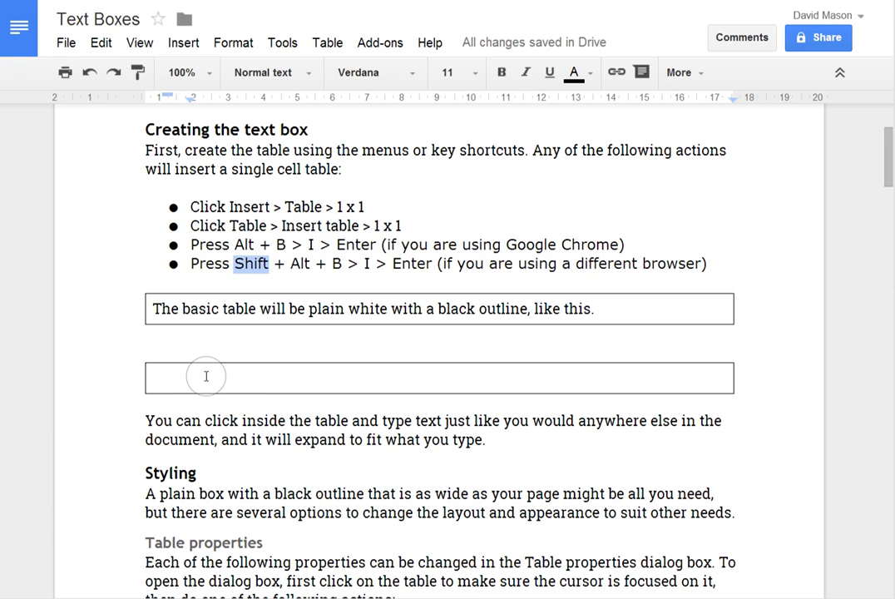
drag(148, 421, 489, 445)
key(ctrl+c)
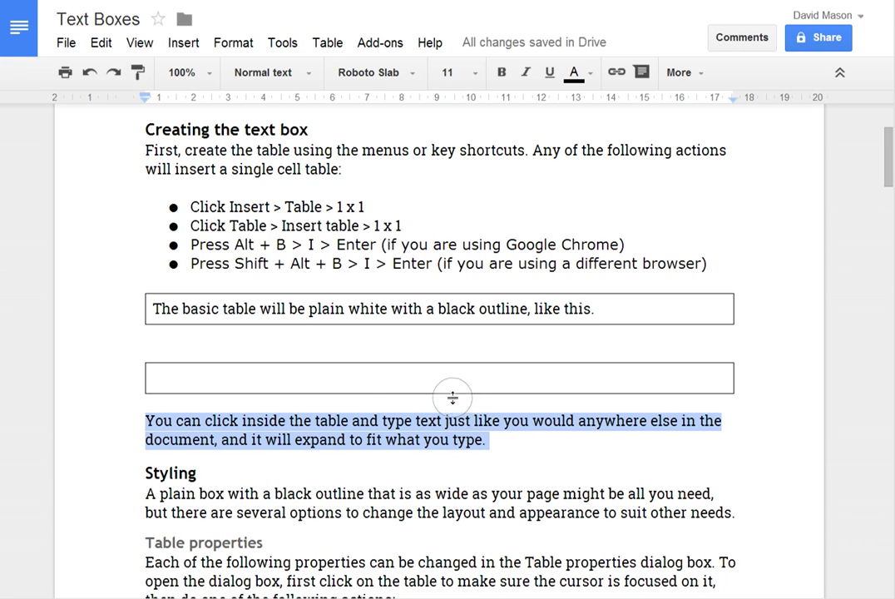
Move the 'You can click inside…' paragraph into the second table and remove its empty last line.
key(BackSpace)
click(326, 376)
key(ctrl+v)
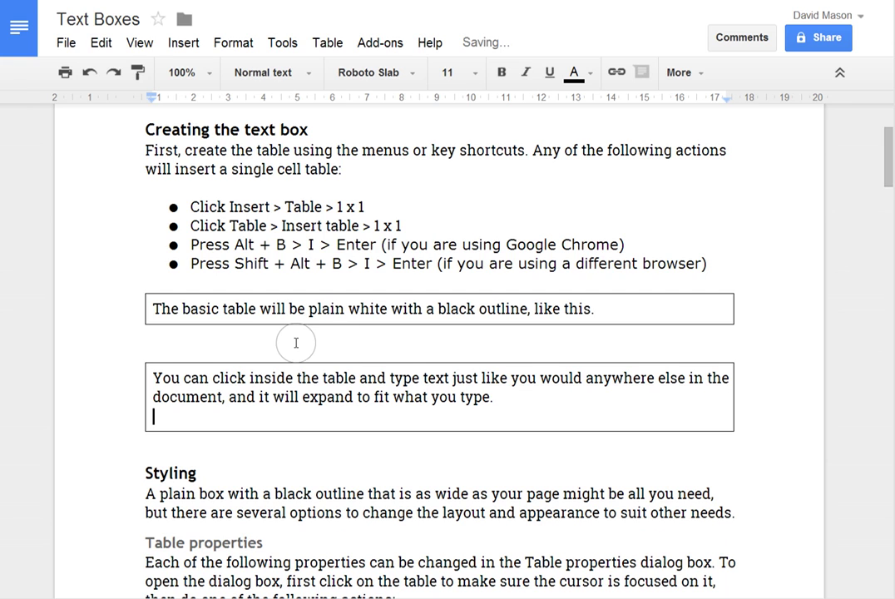
click(291, 342)
click(405, 417)
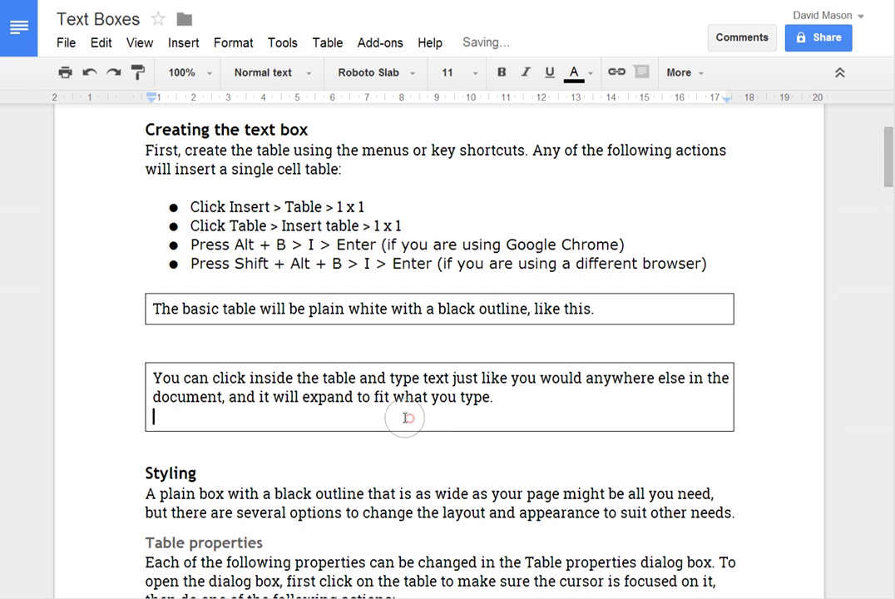
key(BackSpace)
Close the gap between the two tables and delete the full stop after 'type'.
click(257, 344)
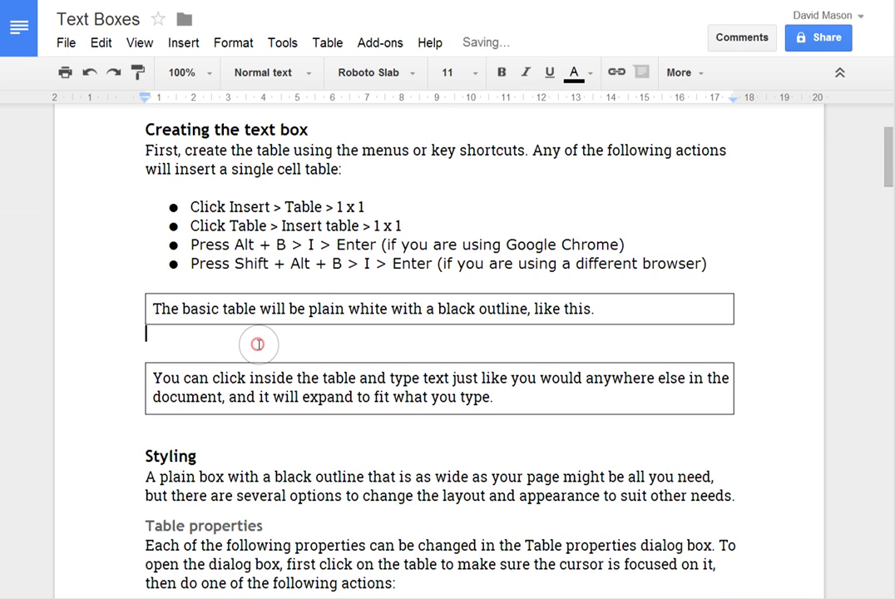
key(BackSpace)
click(172, 403)
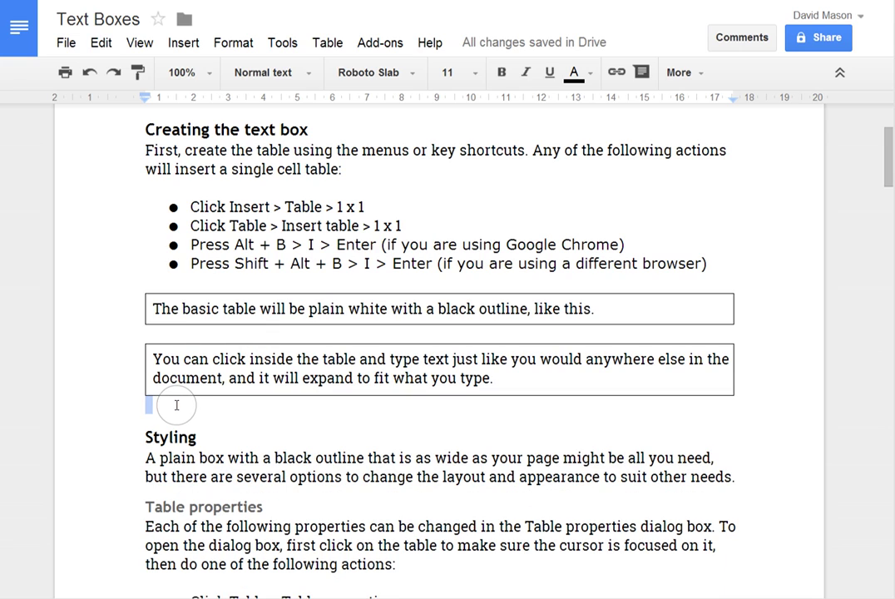
click(174, 406)
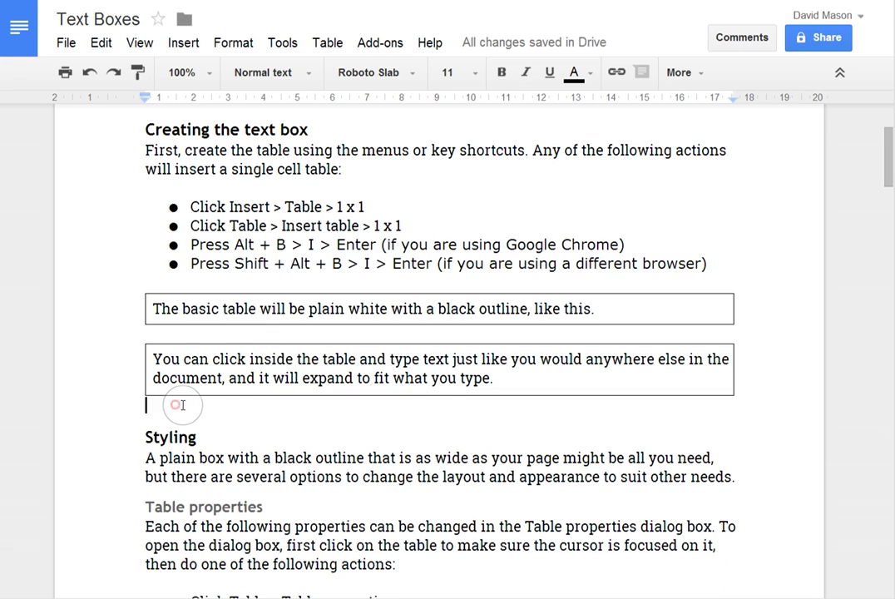
click(504, 385)
key(BackSpace)
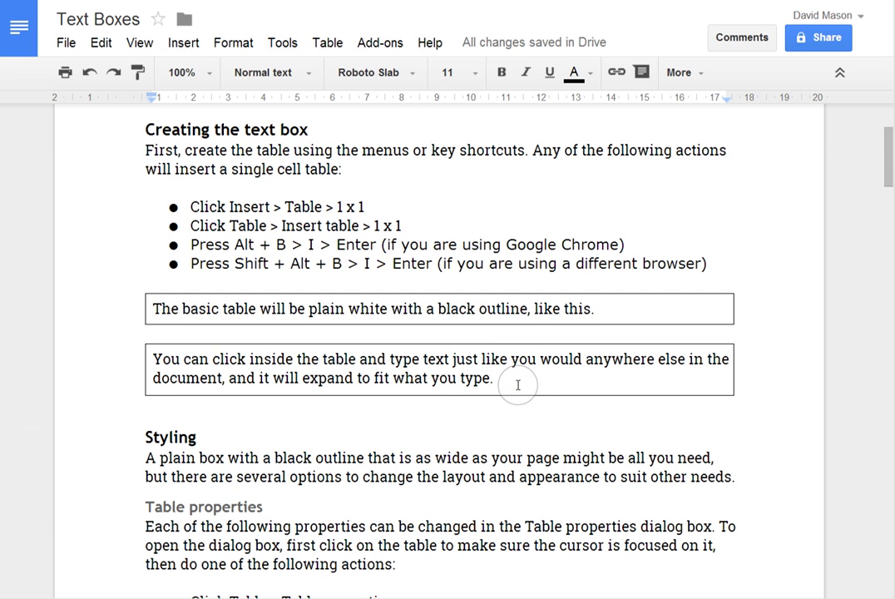
Restore the period at the end of '…what you type' inside the second table.
scroll(341, 391, down, 2)
scroll(349, 316, down, 2)
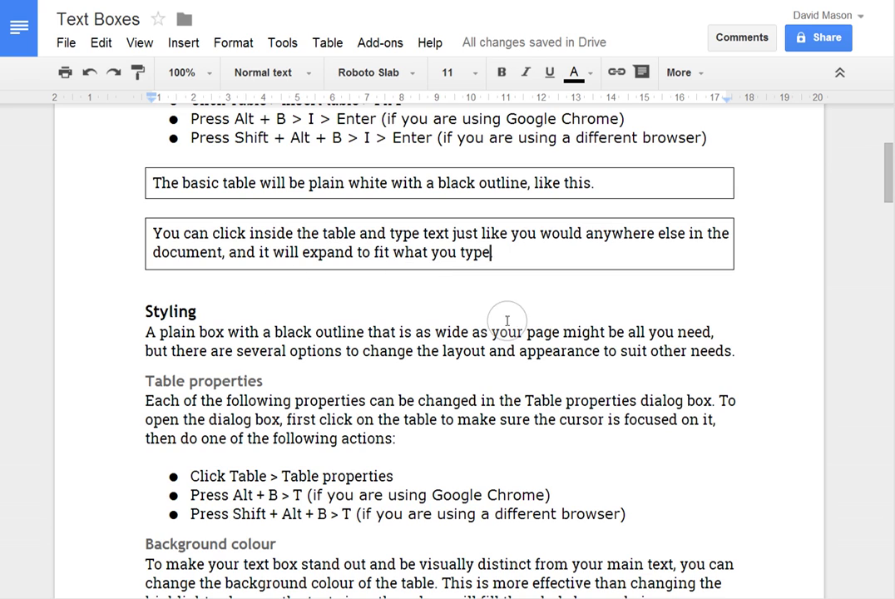
scroll(508, 322, up, 3)
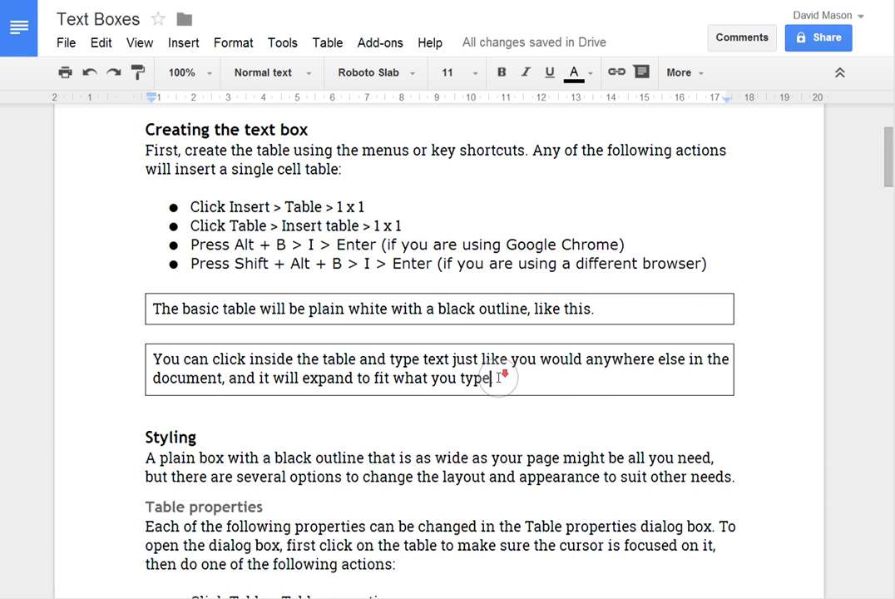
scroll(497, 374, down, 3)
scroll(481, 328, down, 3)
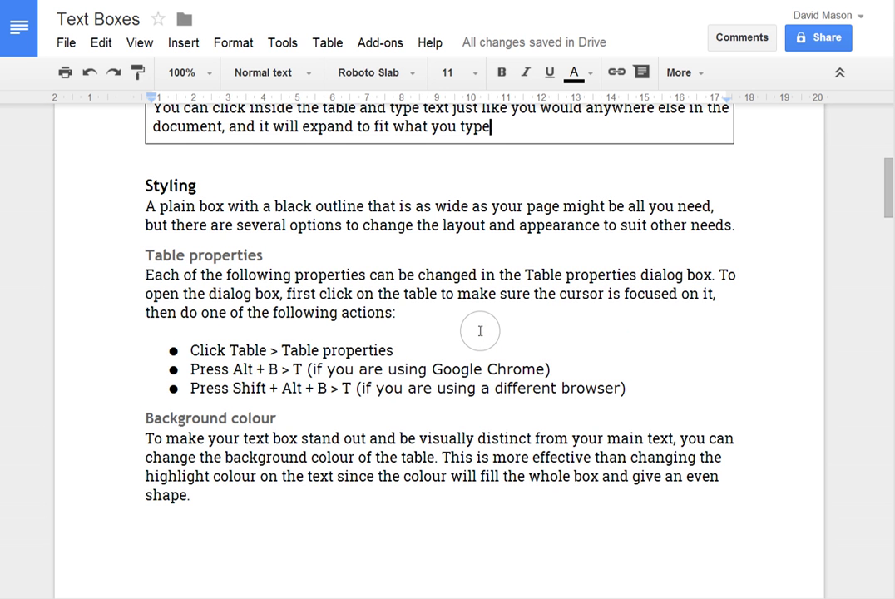
key(BackSpace)
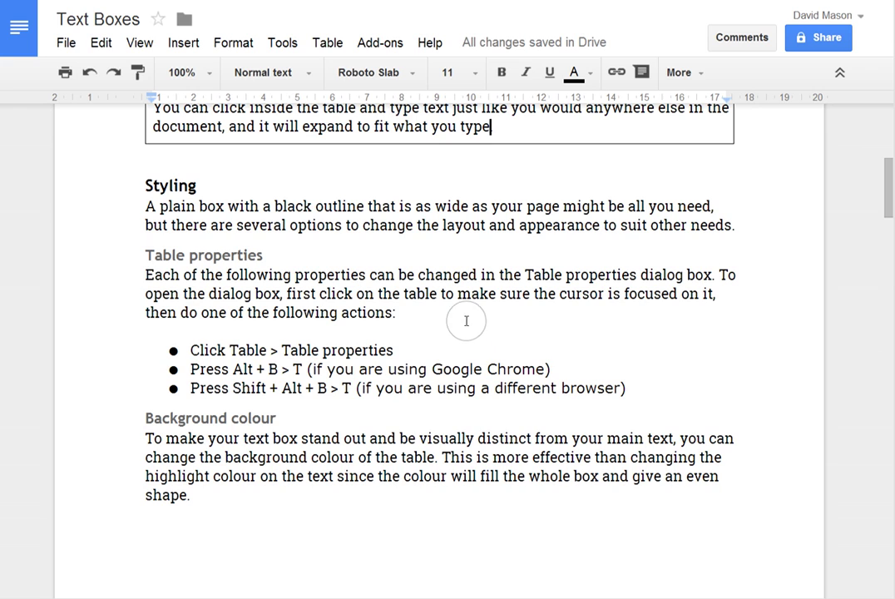
scroll(507, 352, down, 2)
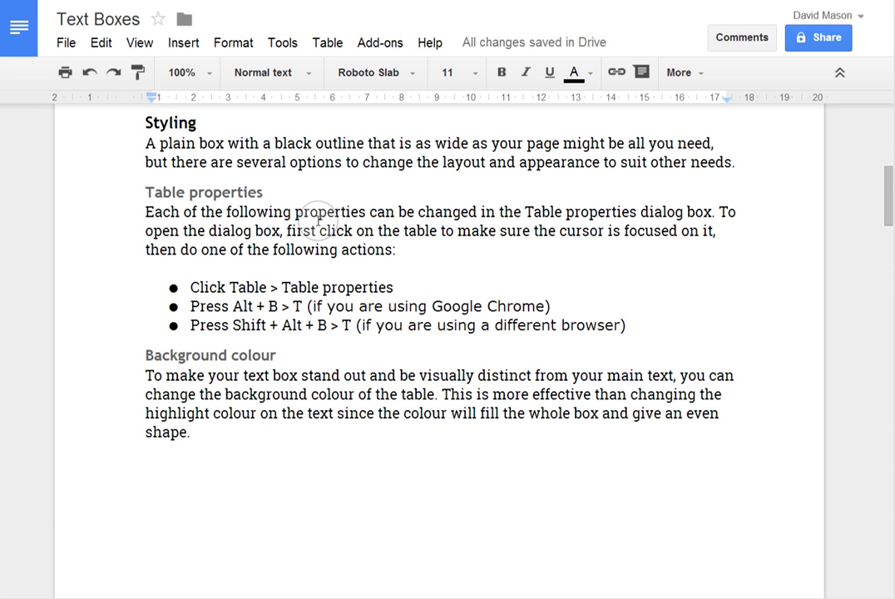
scroll(369, 285, up, 3)
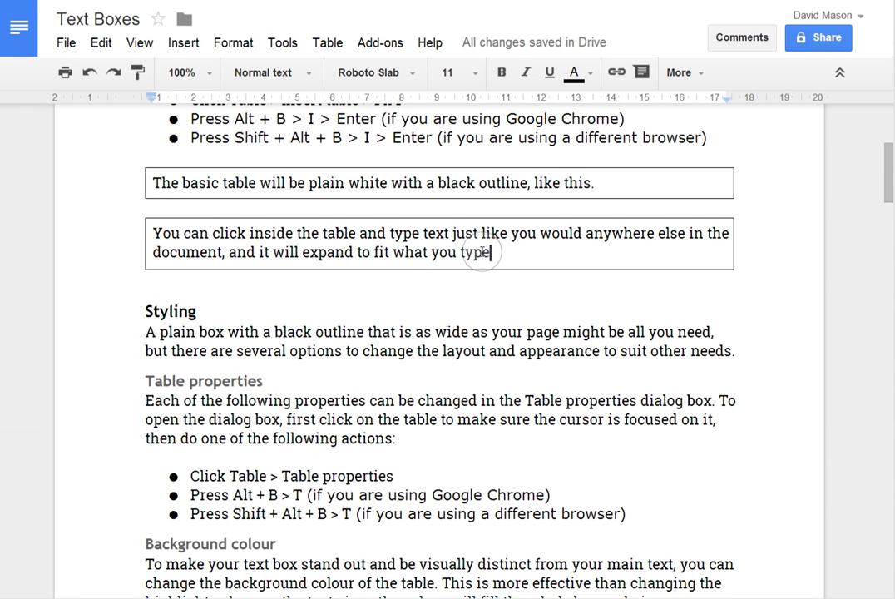
text(.)
click(454, 251)
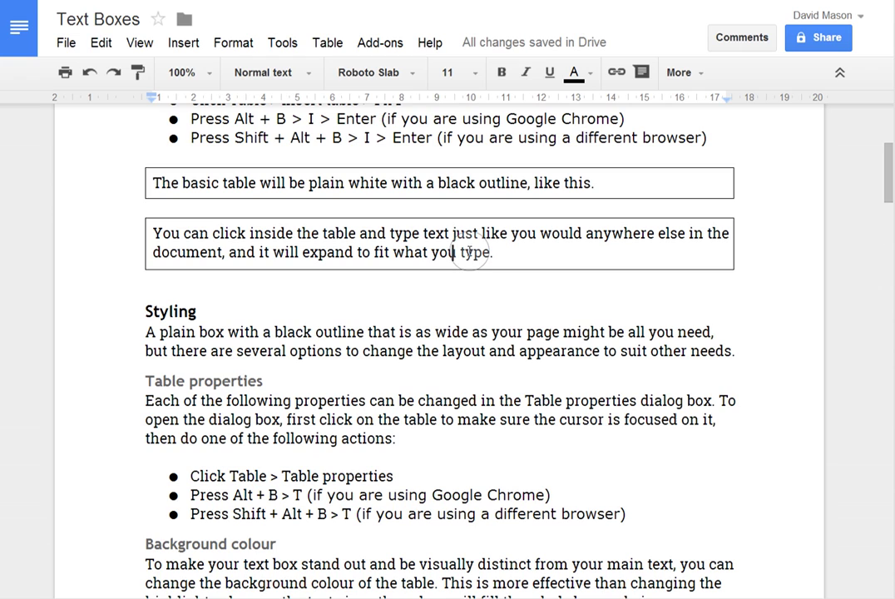
click(465, 250)
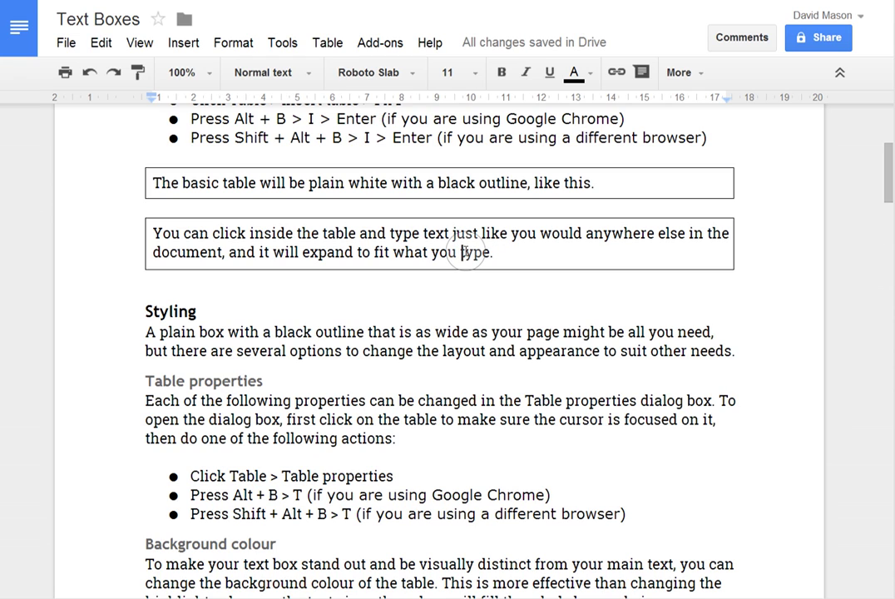
click(328, 42)
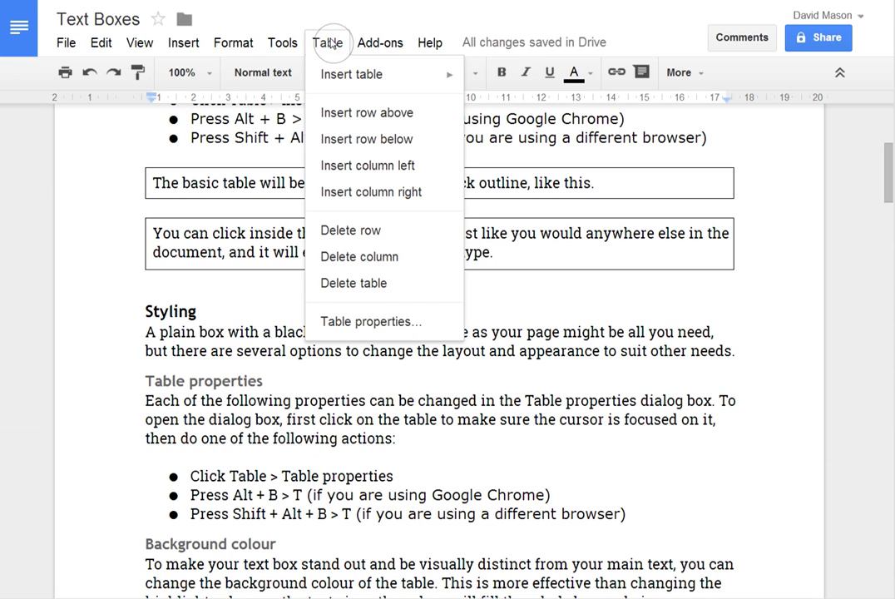
click(372, 323)
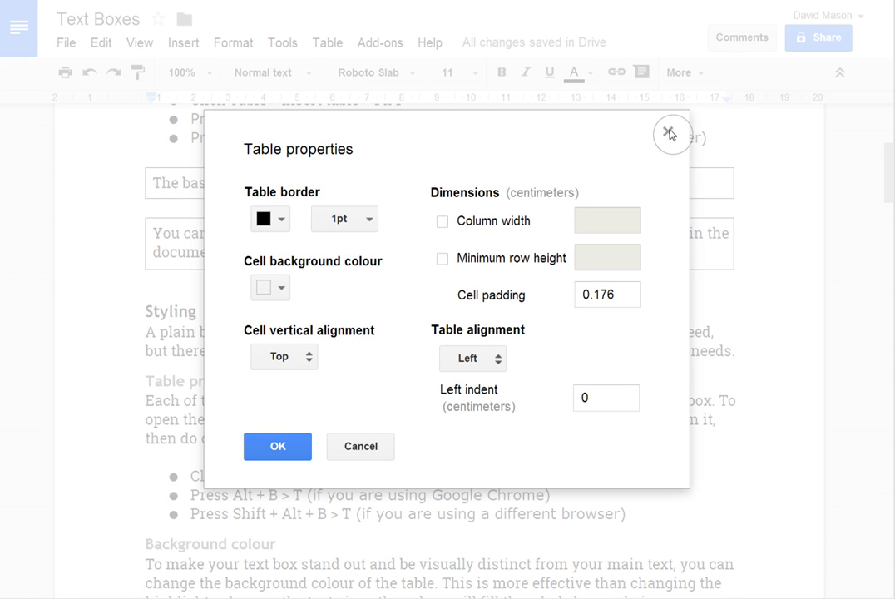
click(669, 132)
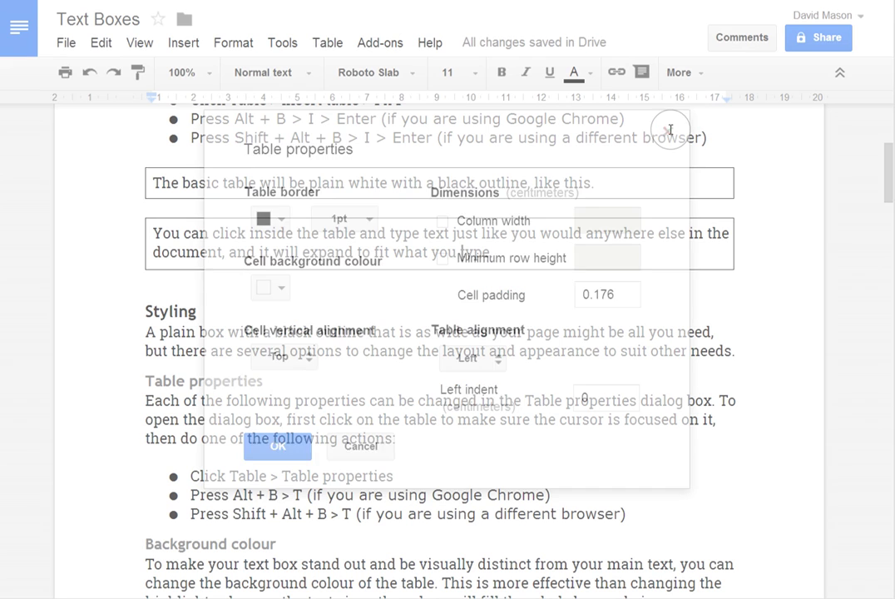
click(418, 252)
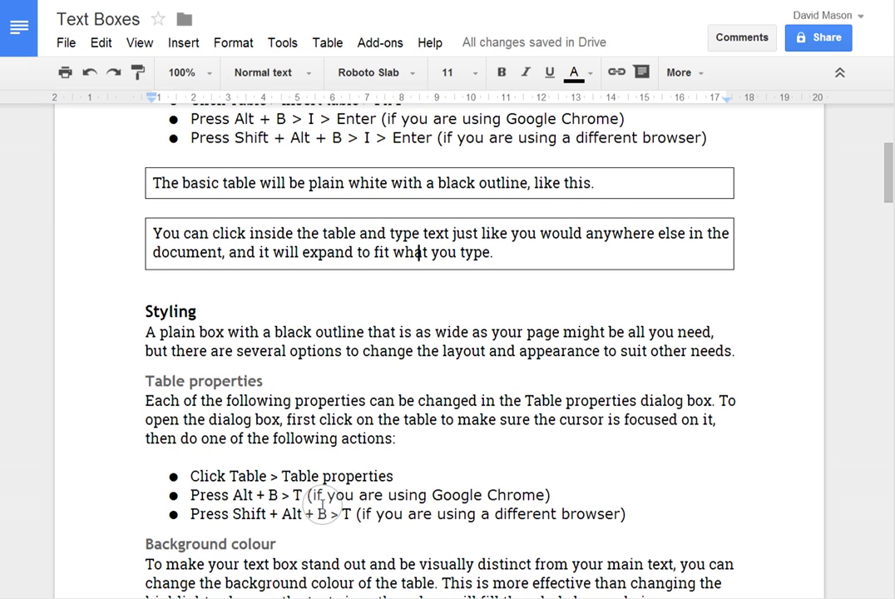
key(alt+b)
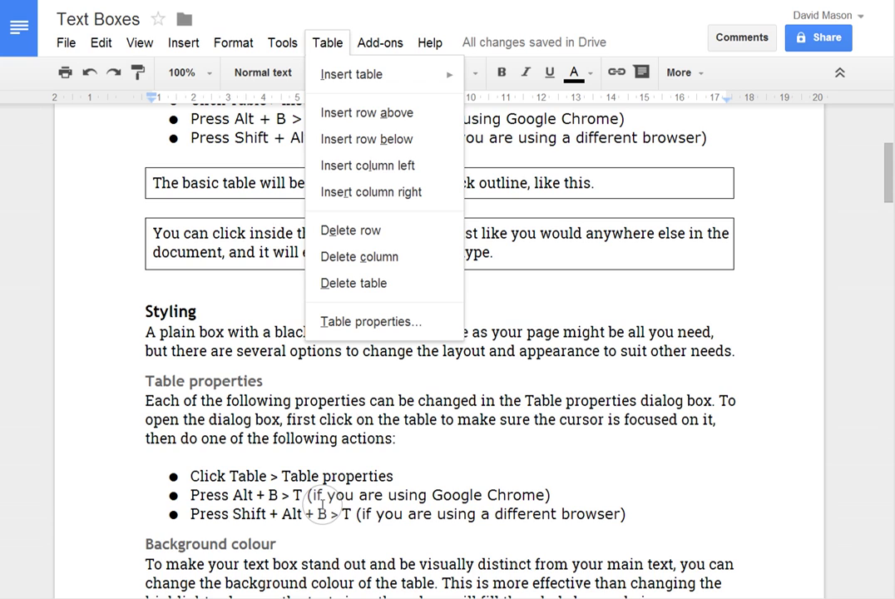
click(322, 332)
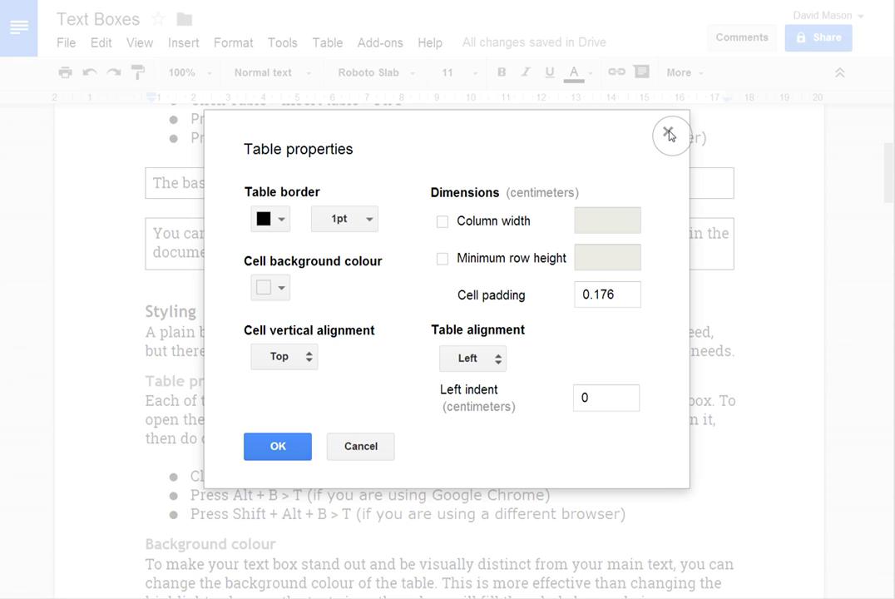
click(668, 132)
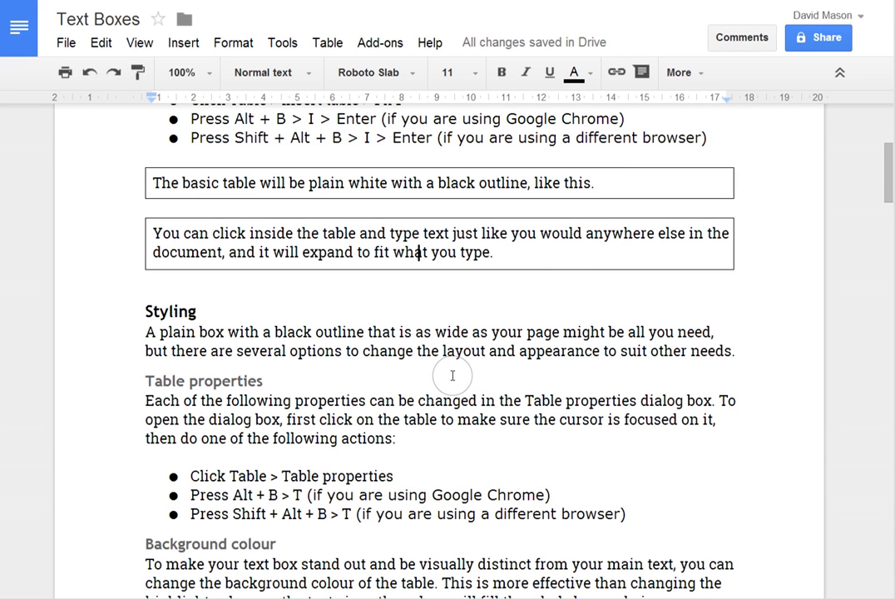
Scroll to the Background colour section and place the cursor in its first example box.
scroll(449, 366, down, 2)
click(566, 360)
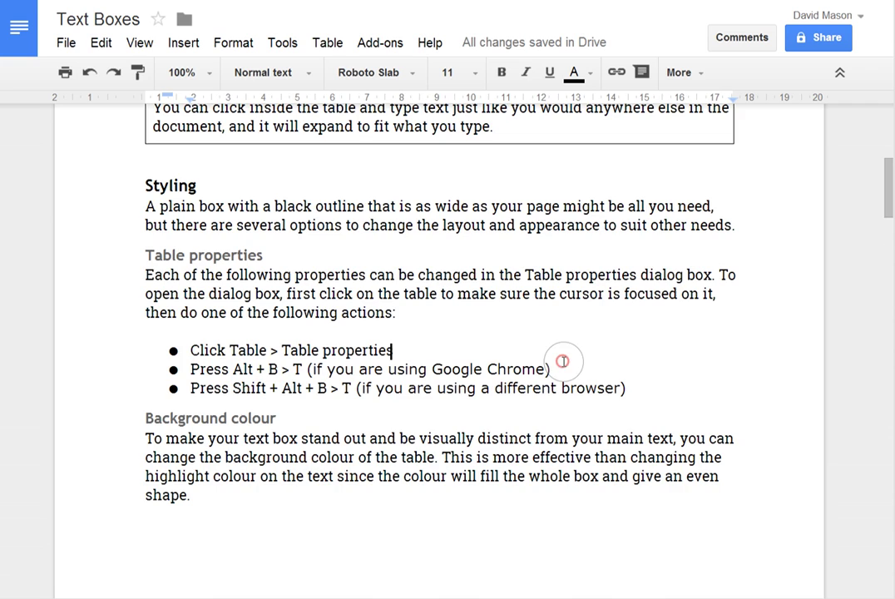
scroll(559, 357, down, 3)
scroll(440, 328, down, 2)
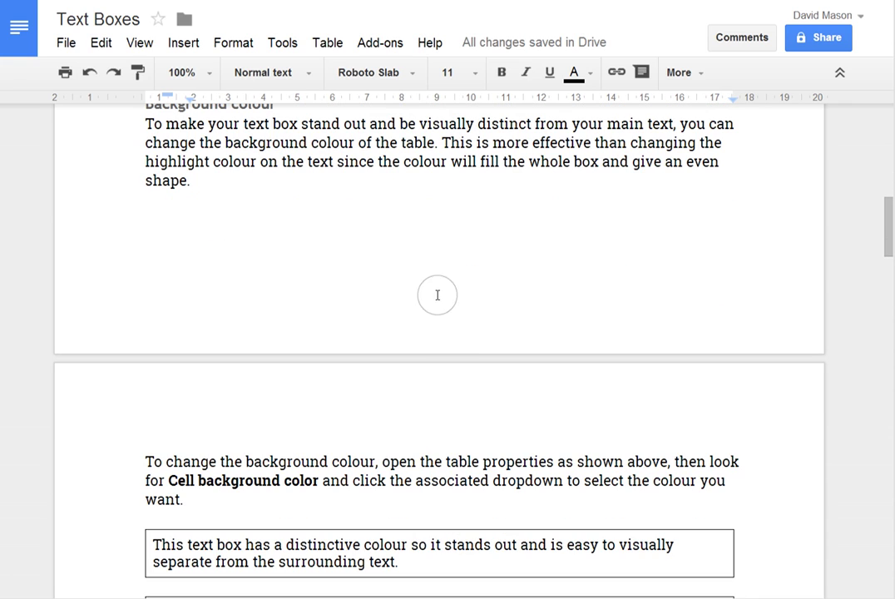
scroll(430, 298, down, 3)
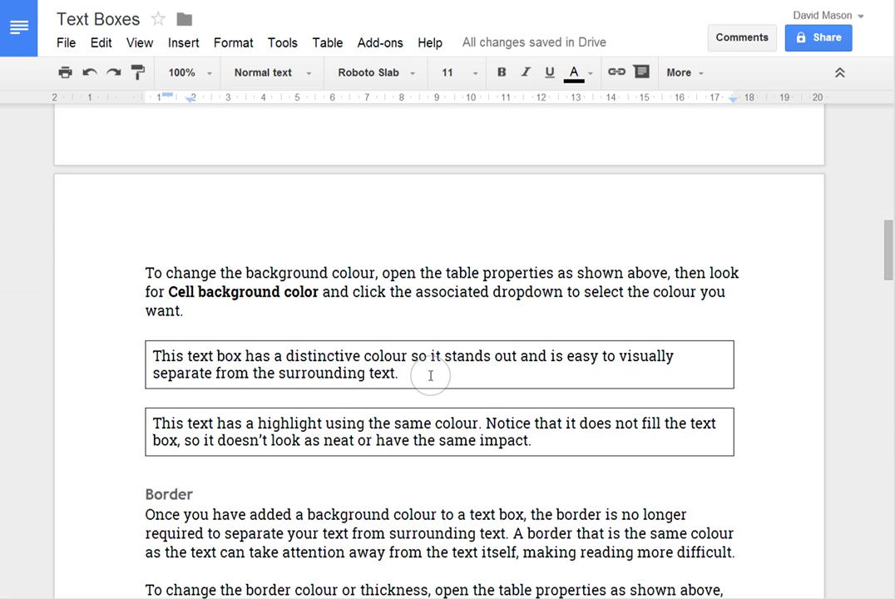
click(447, 377)
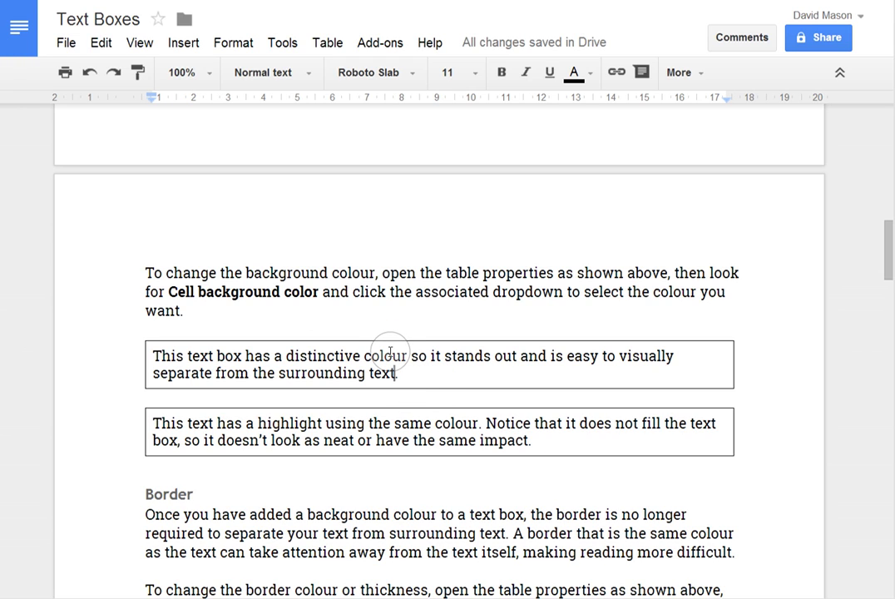
Set the cell background colour to light red berry 3 in Table properties.
click(326, 41)
click(367, 325)
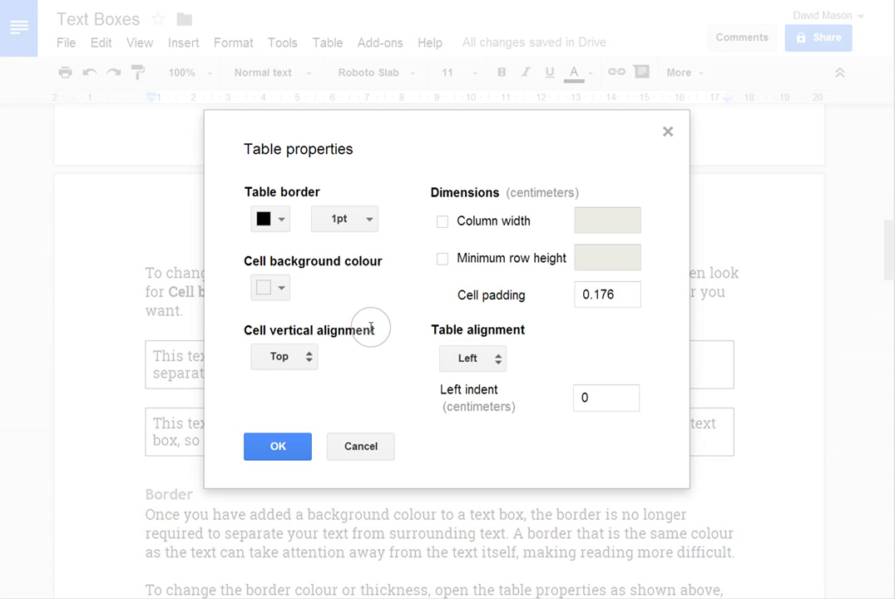
click(282, 287)
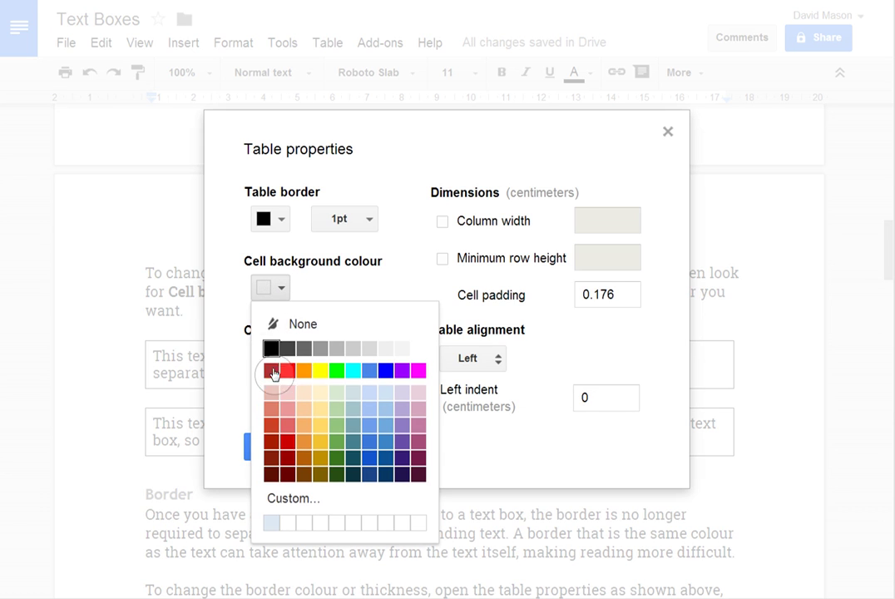
click(272, 397)
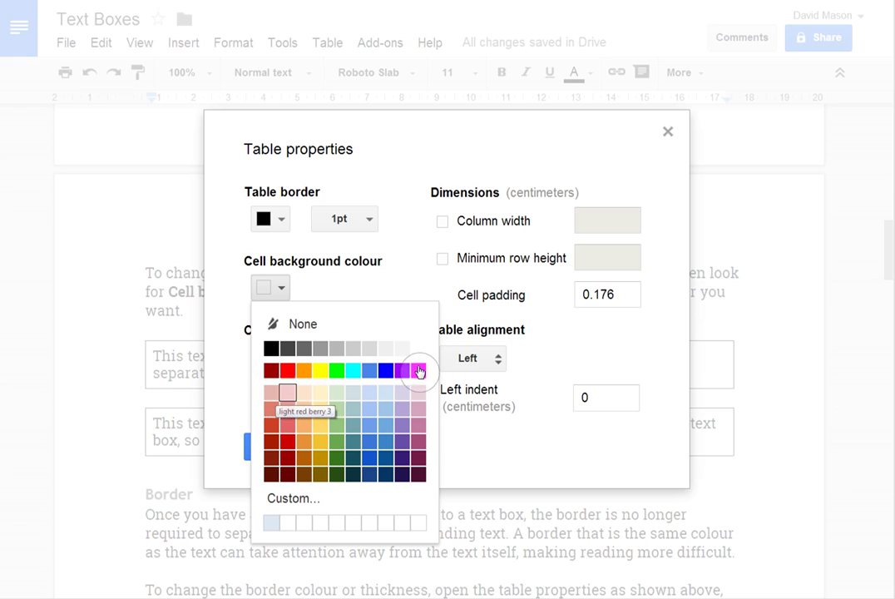
click(266, 396)
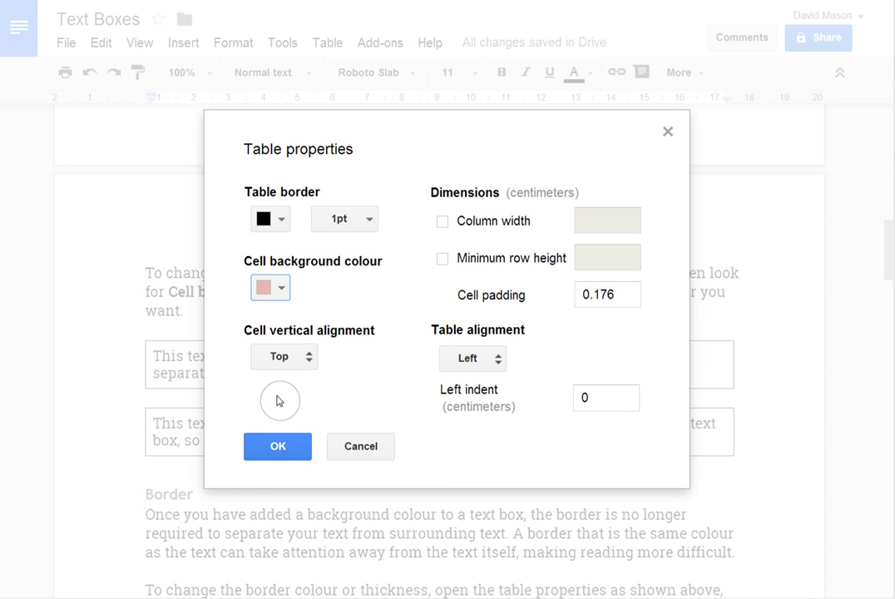
click(272, 447)
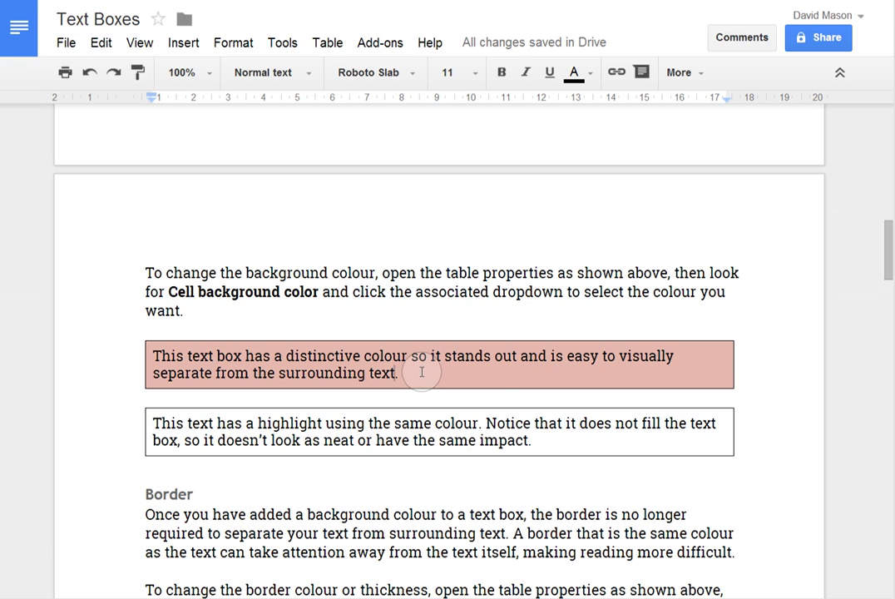
drag(529, 440, 154, 423)
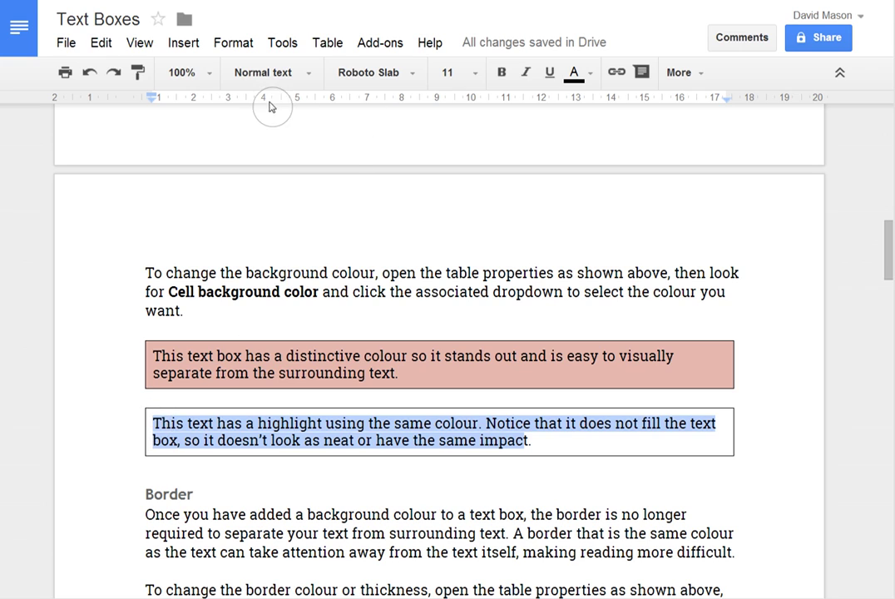
click(590, 73)
click(685, 108)
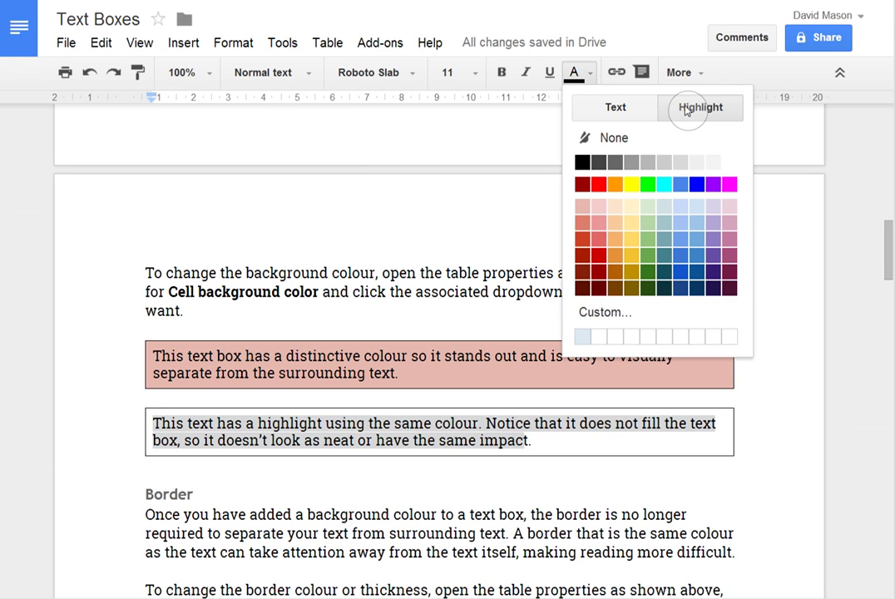
click(580, 207)
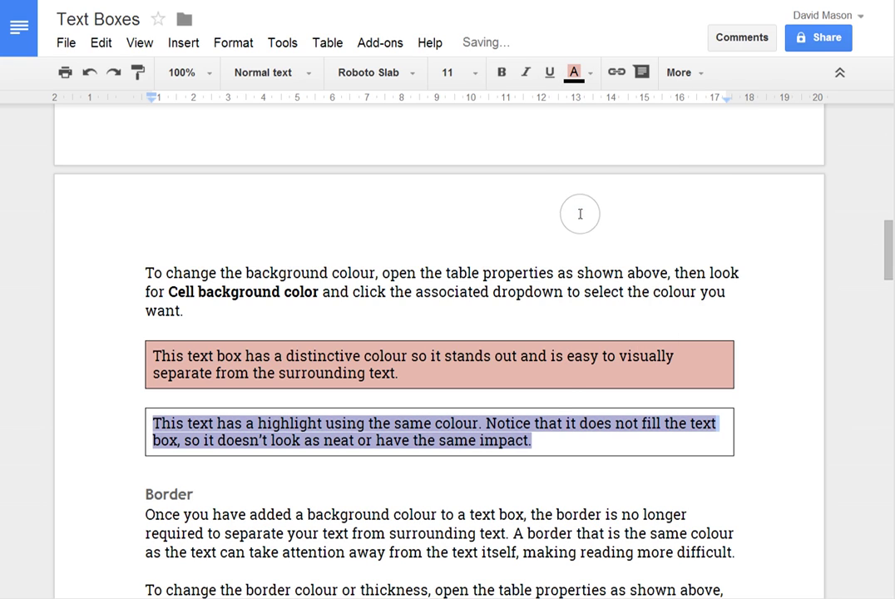
click(517, 491)
click(228, 469)
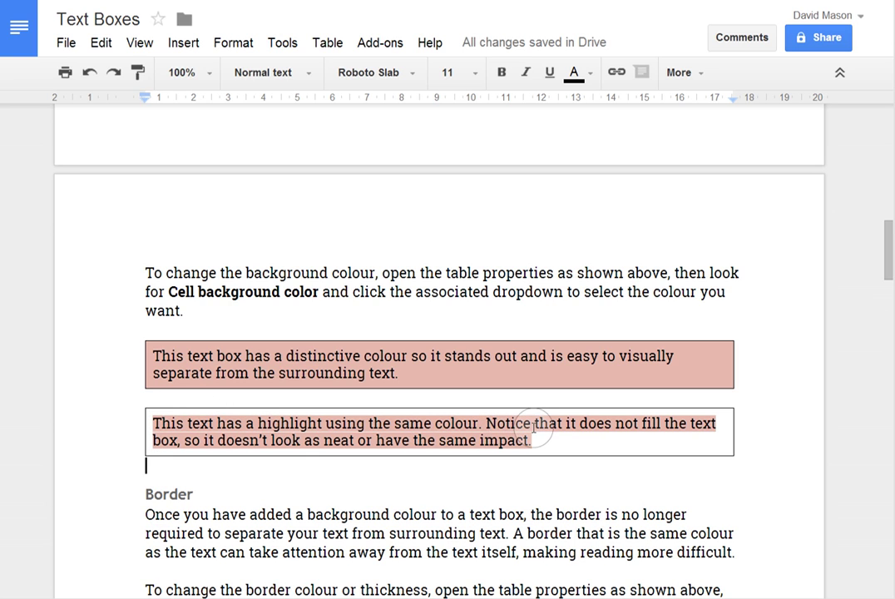
scroll(599, 383, down, 2)
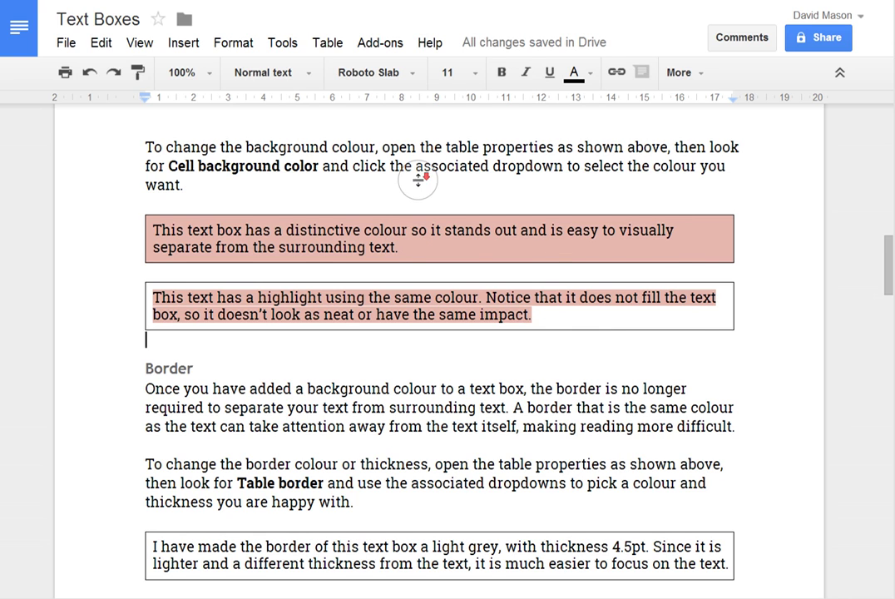
Give the first Border box a 3pt light grey table border via Table properties.
scroll(420, 179, down, 3)
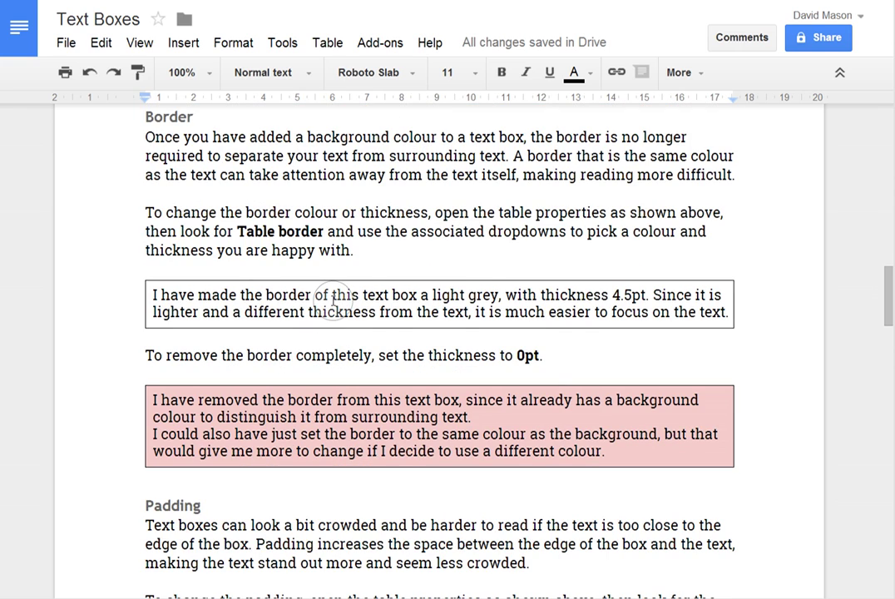
click(391, 297)
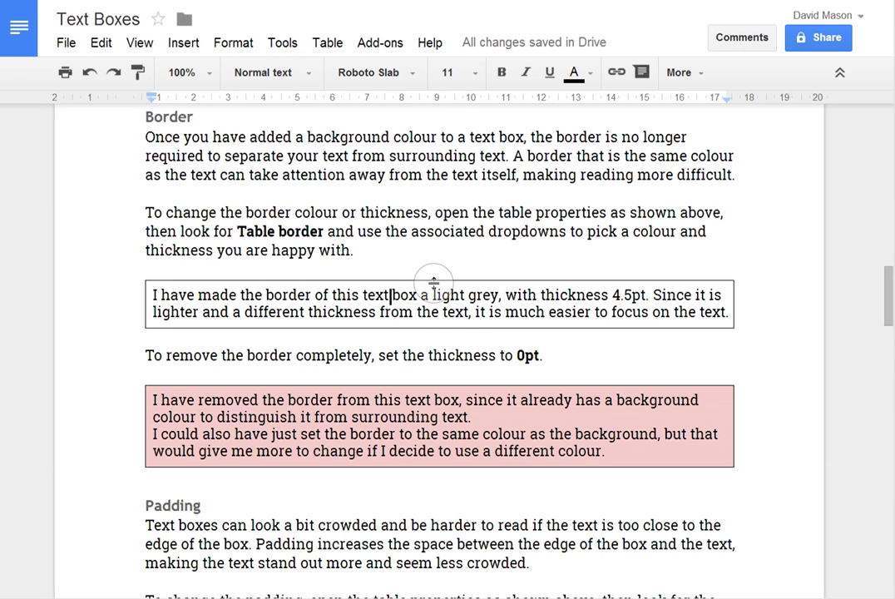
key(alt+b)
key(t)
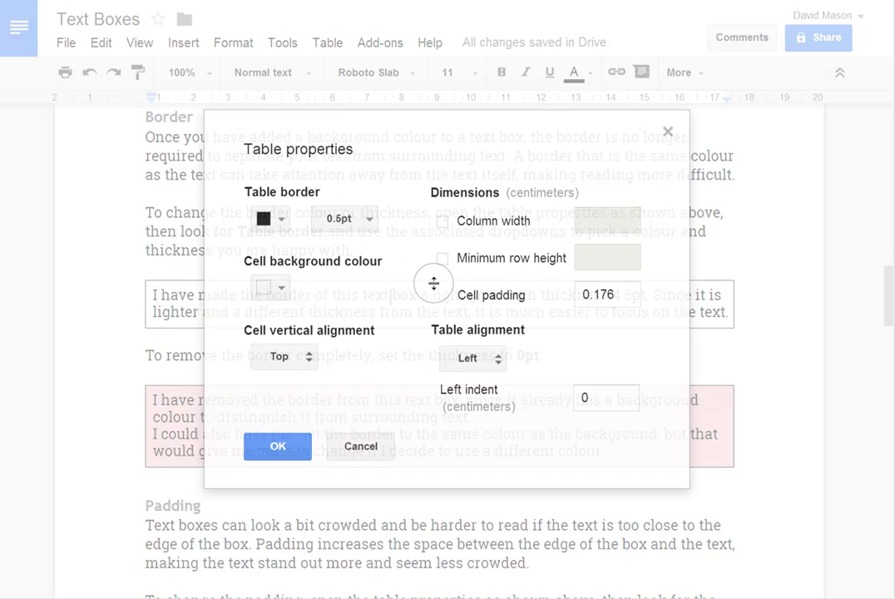
click(348, 219)
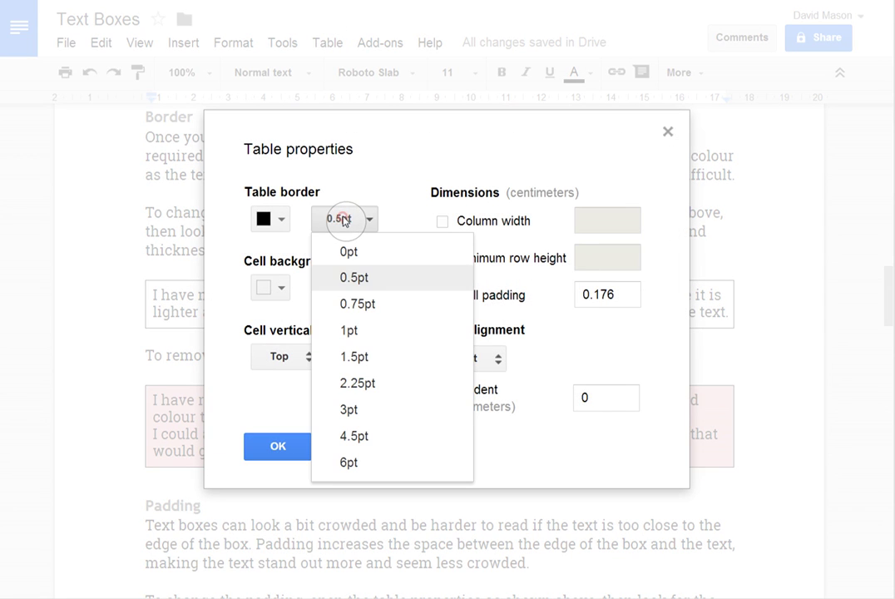
click(354, 409)
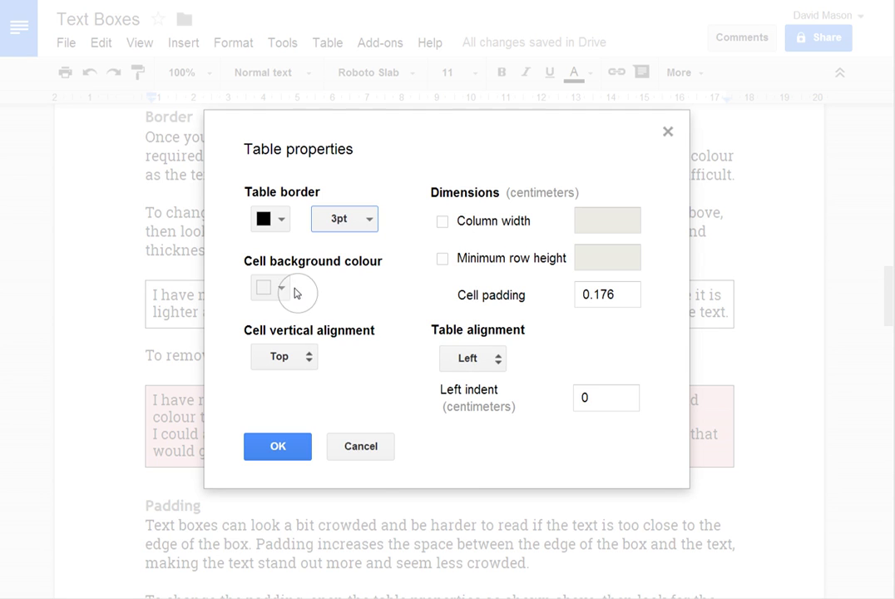
click(277, 225)
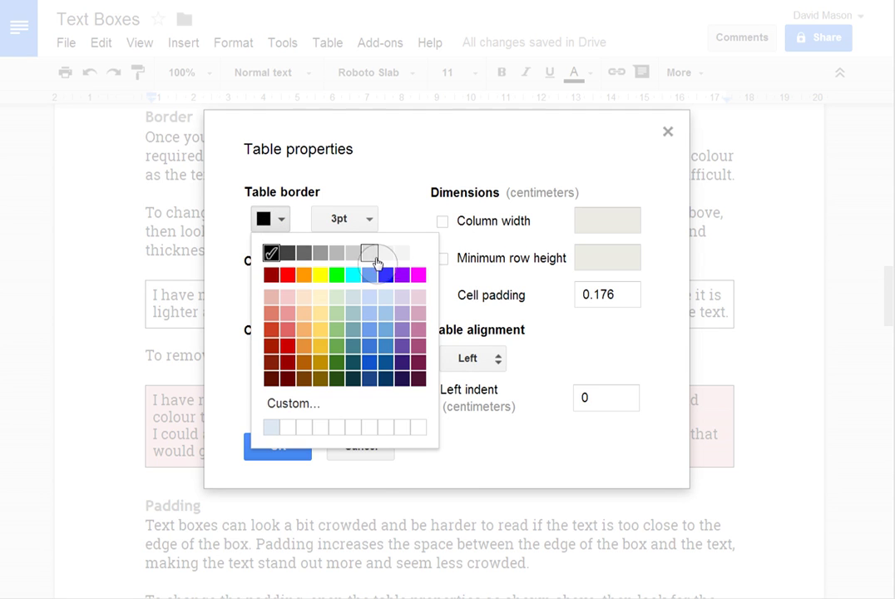
click(371, 256)
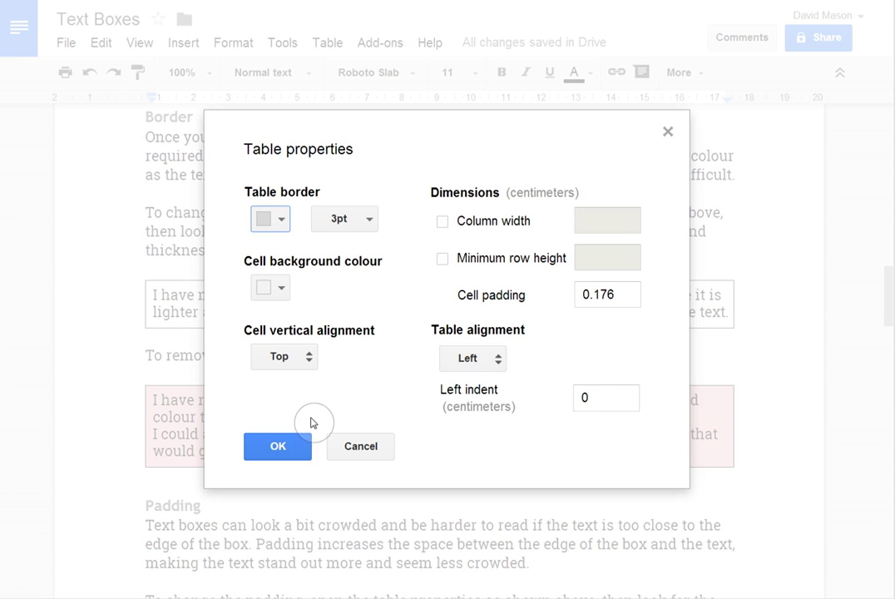
click(285, 446)
scroll(541, 373, down, 1)
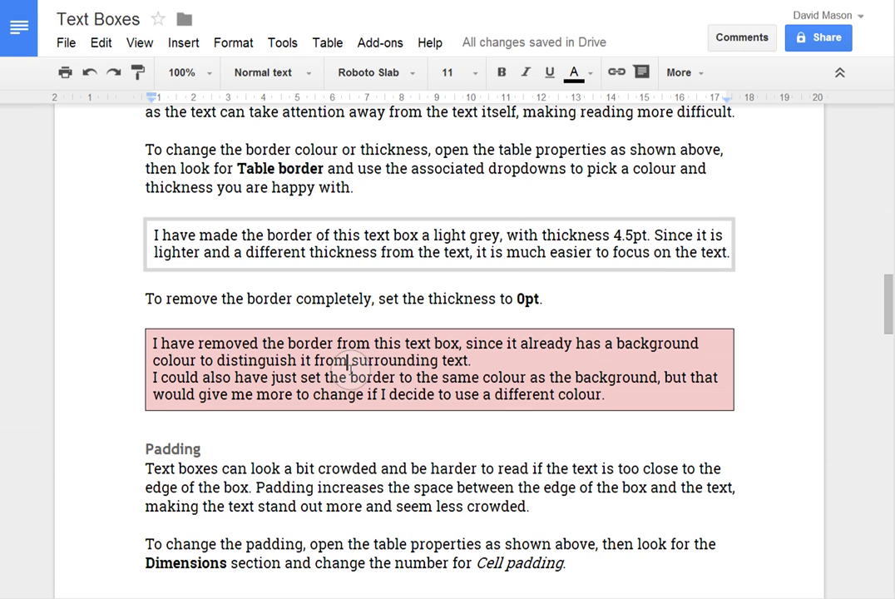
Set the pink box's table border width to 0pt in Table properties.
key(alt+b)
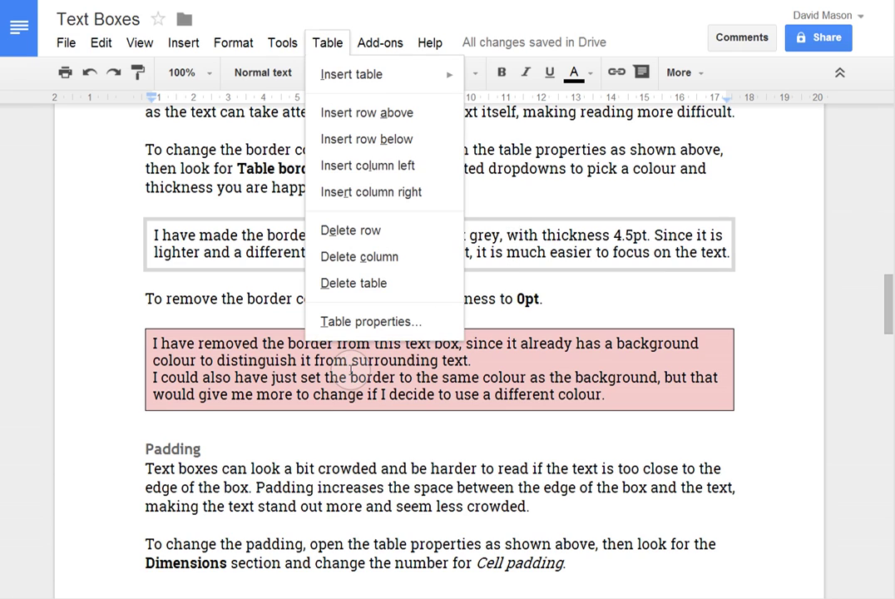
key(t)
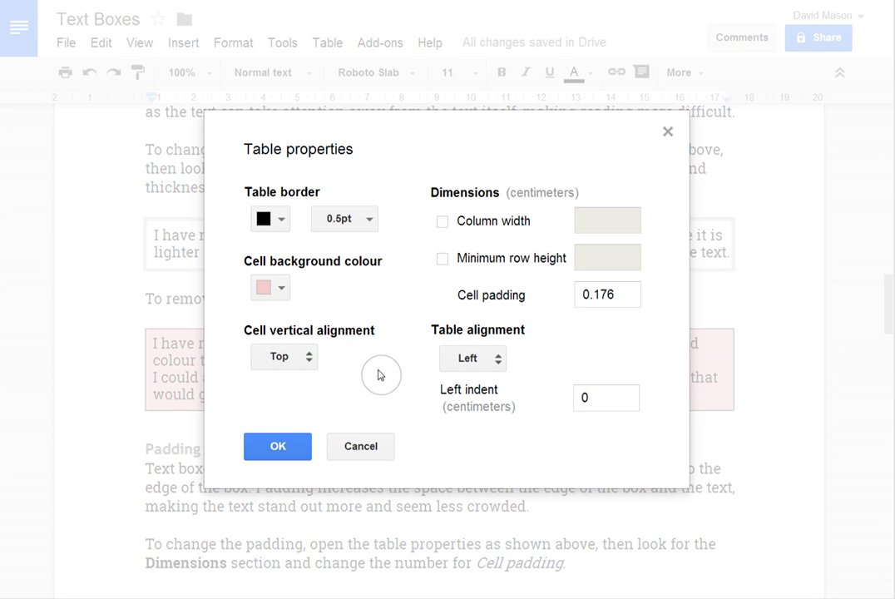
click(364, 221)
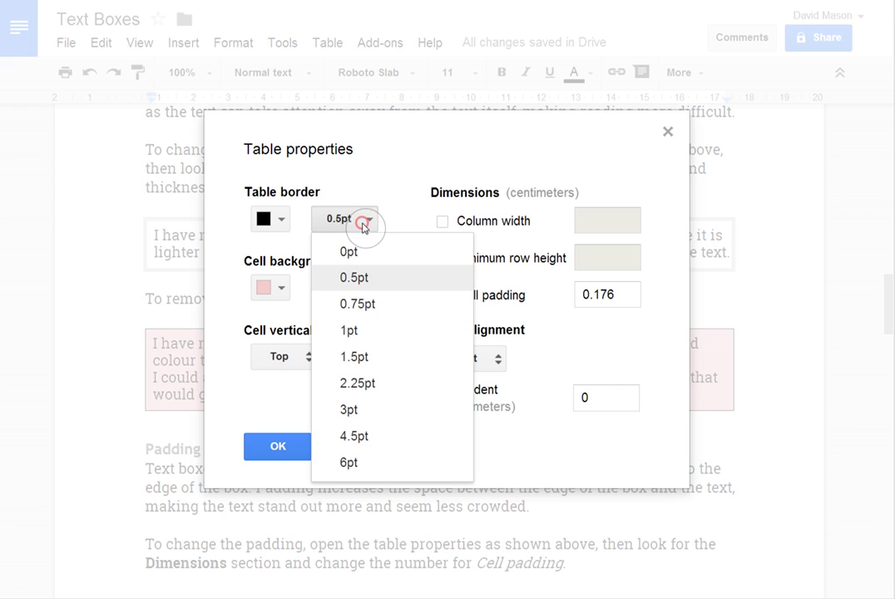
click(371, 253)
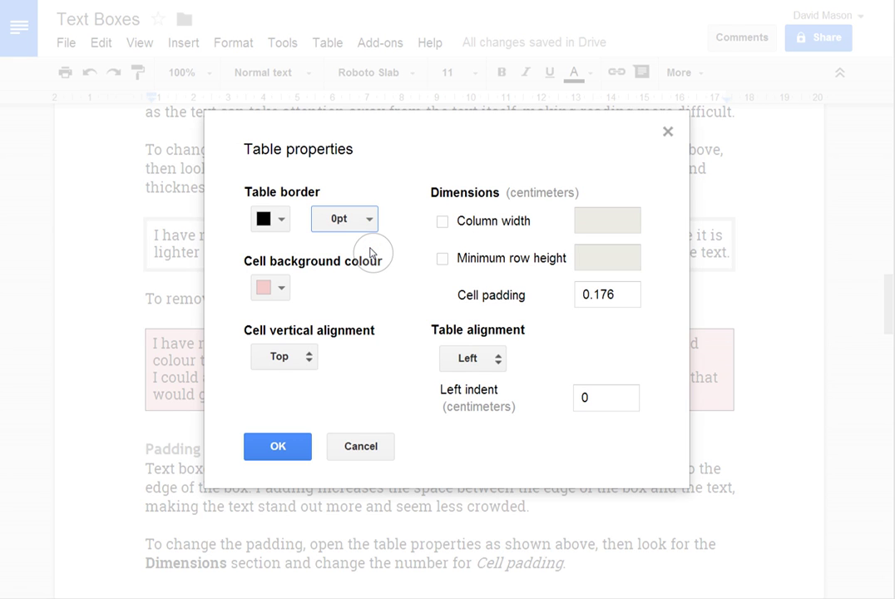
click(292, 446)
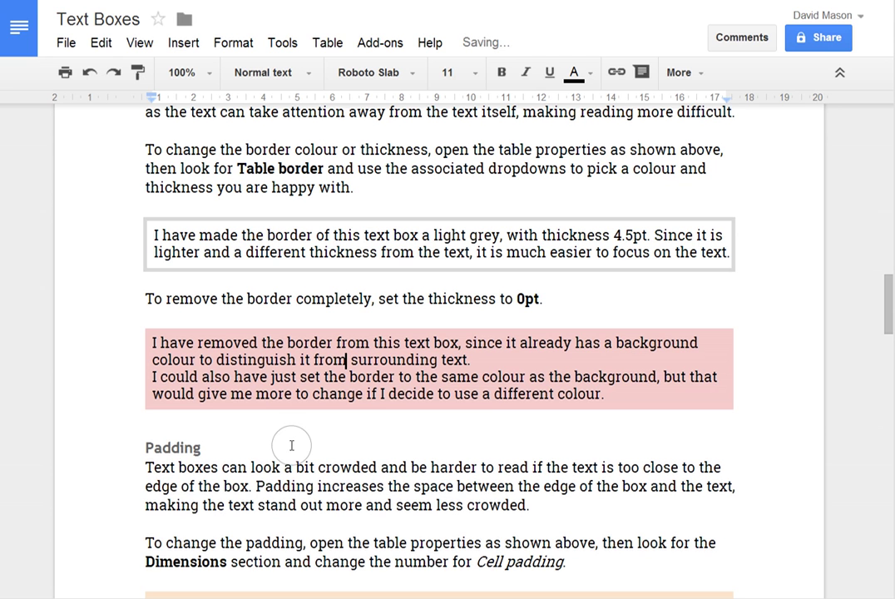
click(482, 394)
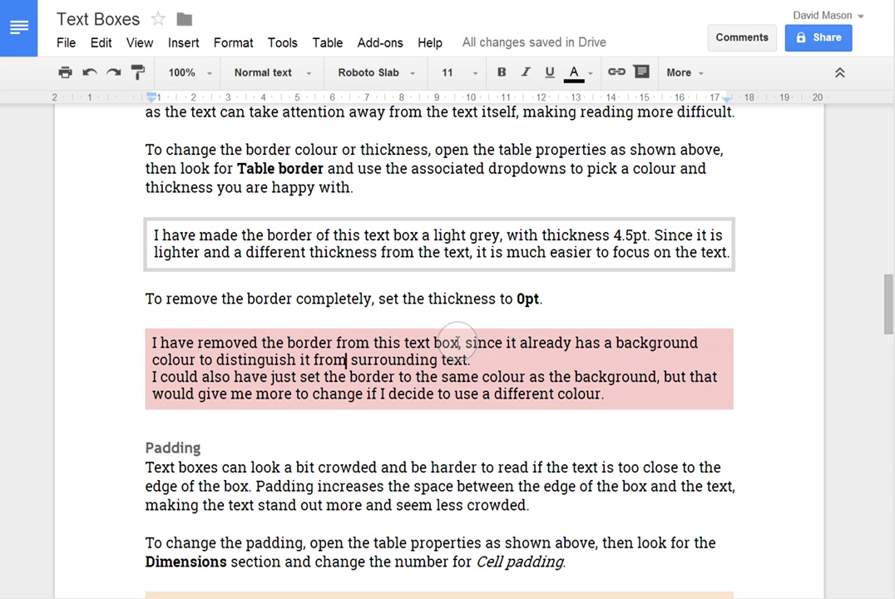
scroll(516, 424, down, 1)
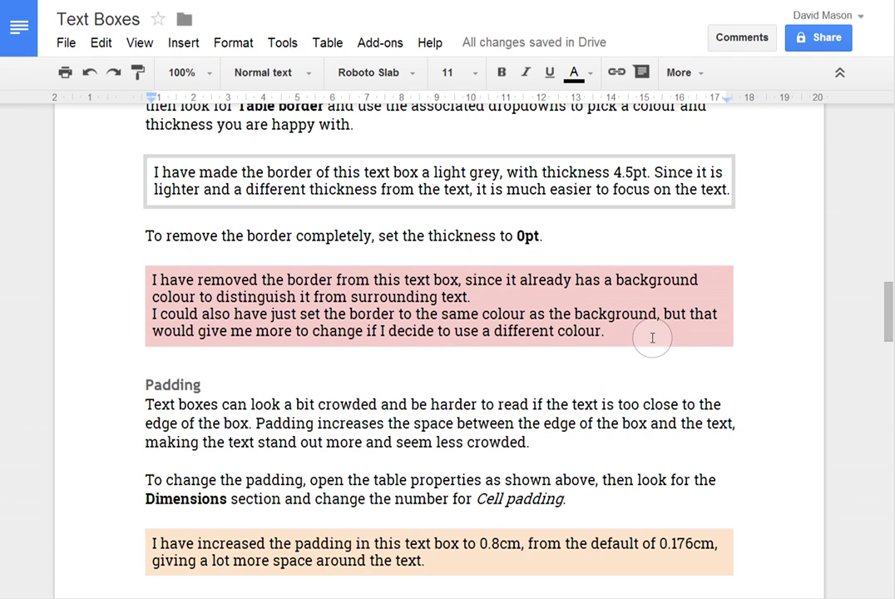
Change the peach box's cell padding to 0.8 cm in Table properties.
scroll(353, 393, down, 2)
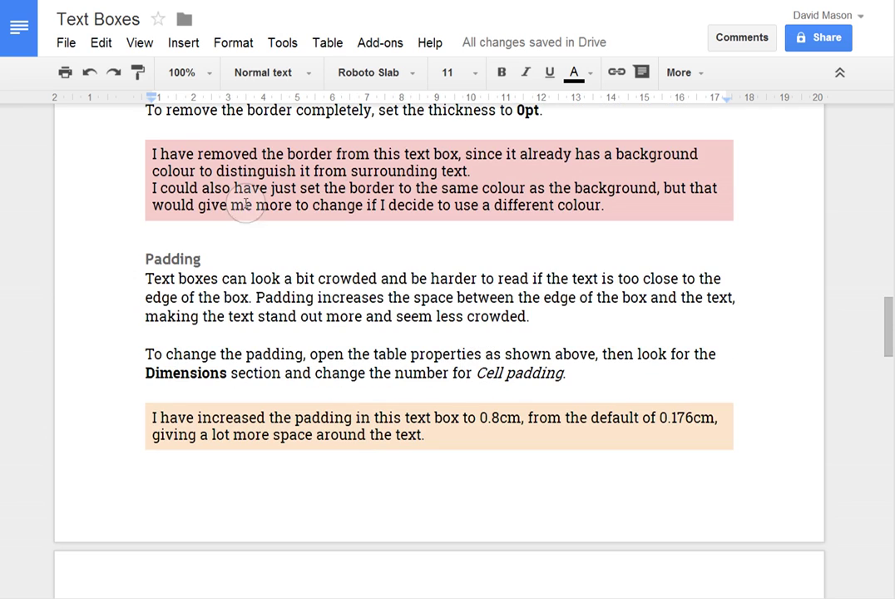
scroll(353, 291, down, 1)
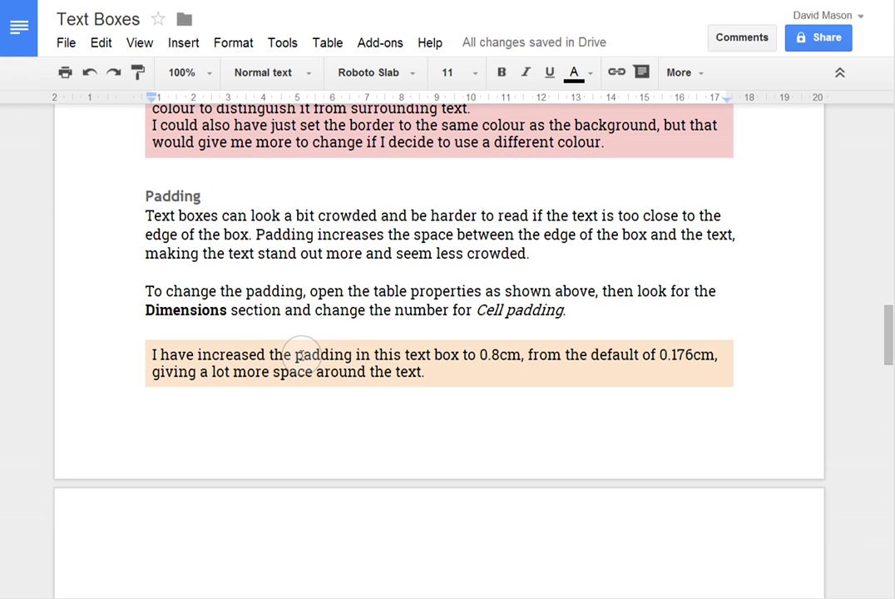
click(294, 355)
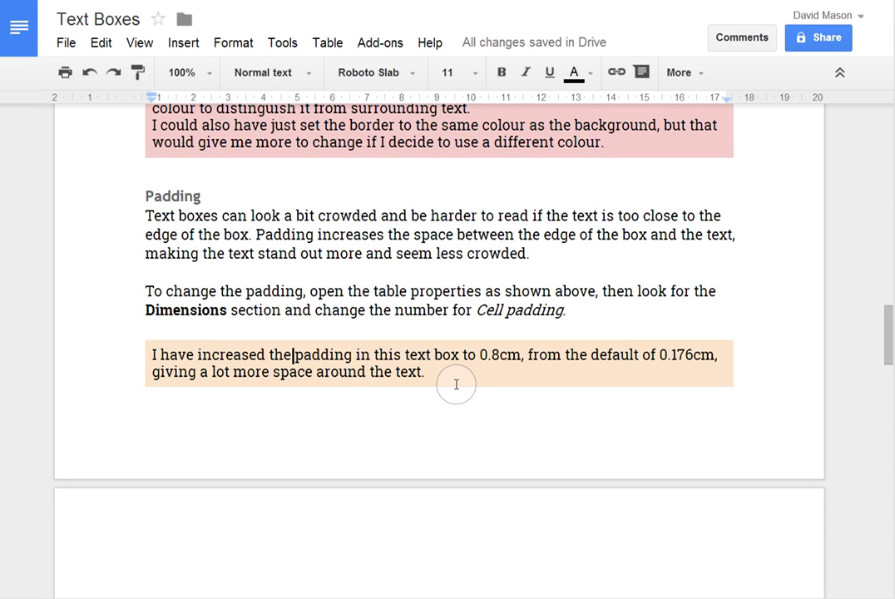
key(alt+b)
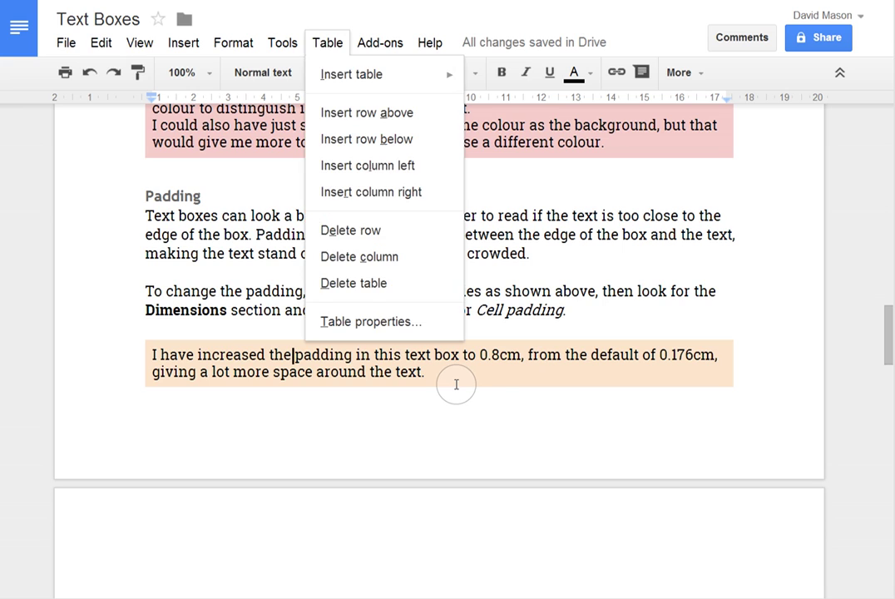
key(t)
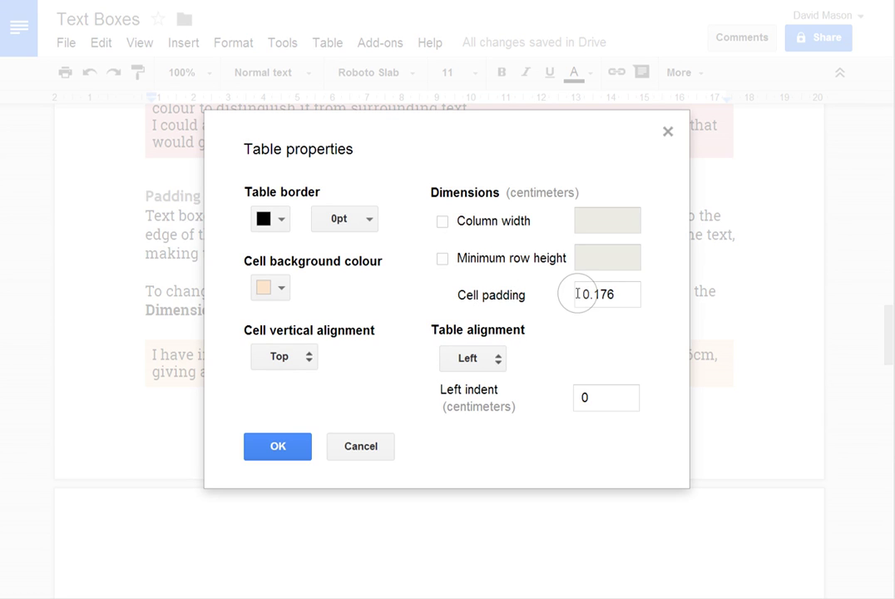
drag(594, 295, 620, 293)
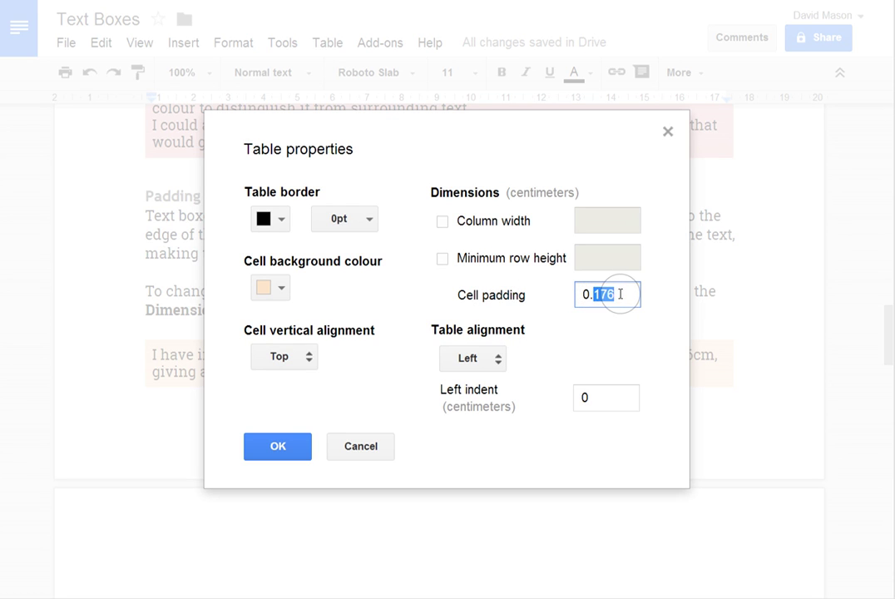
text(8)
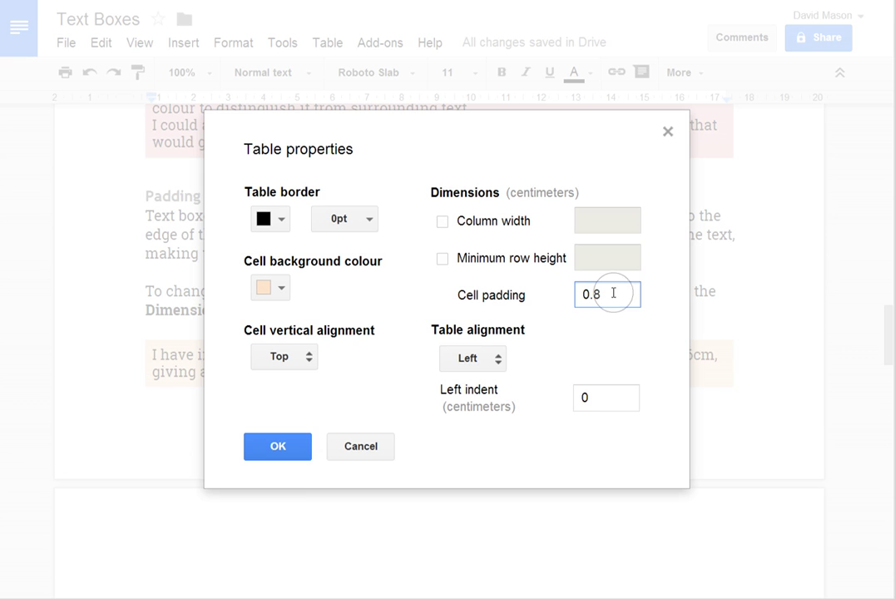
click(281, 447)
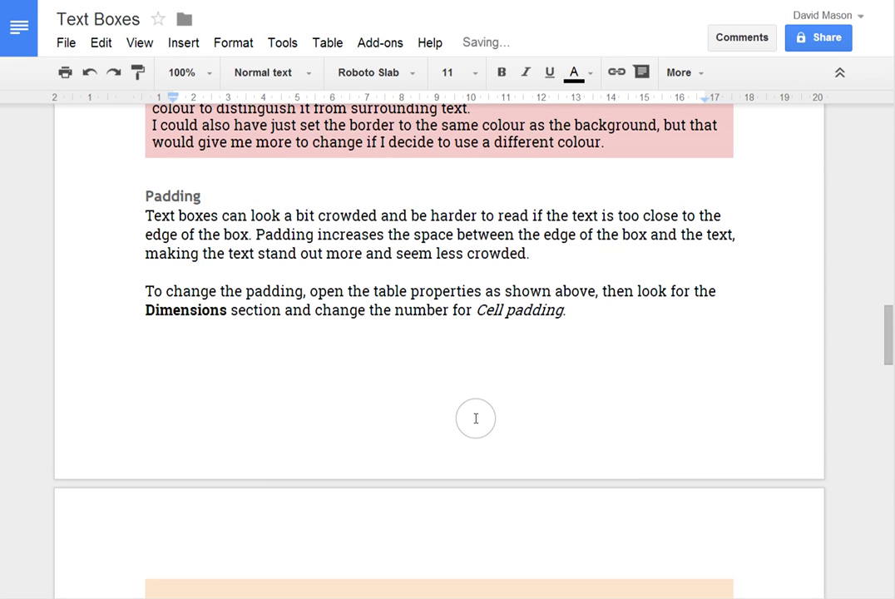
scroll(516, 391, down, 5)
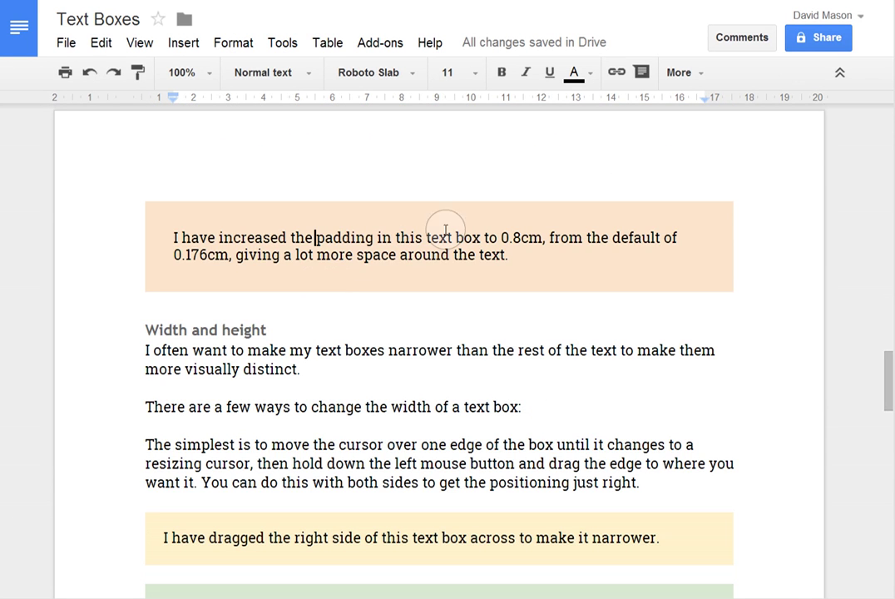
scroll(689, 326, up, 2)
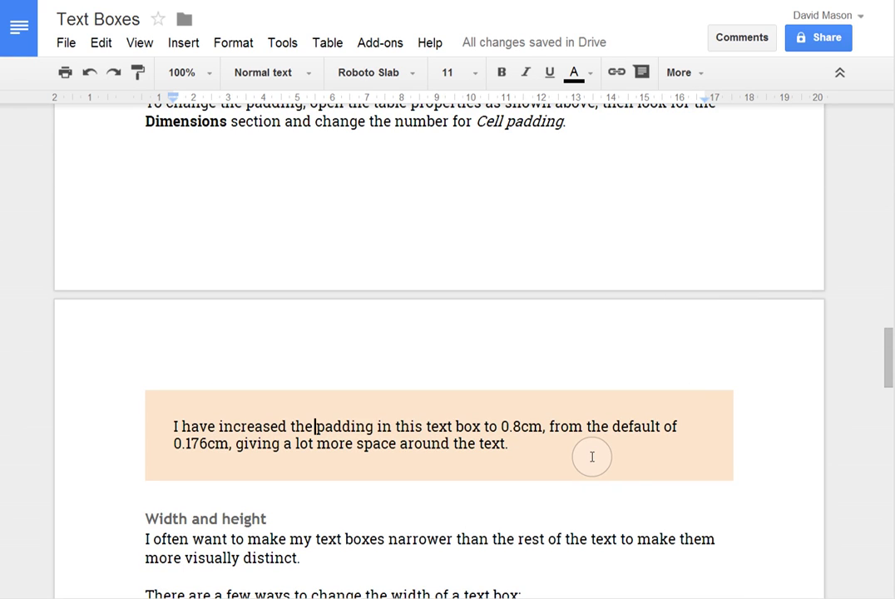
scroll(591, 456, down, 1)
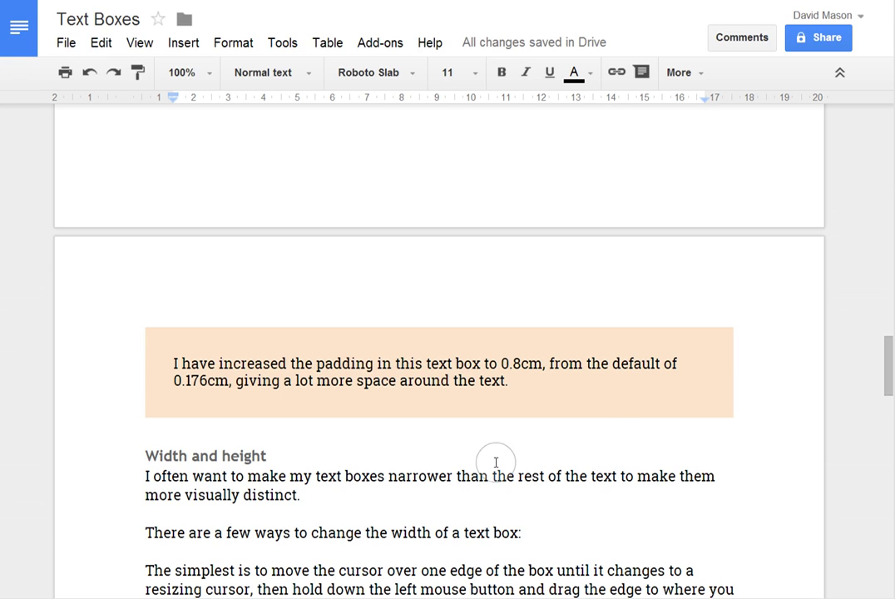
scroll(499, 413, down, 1)
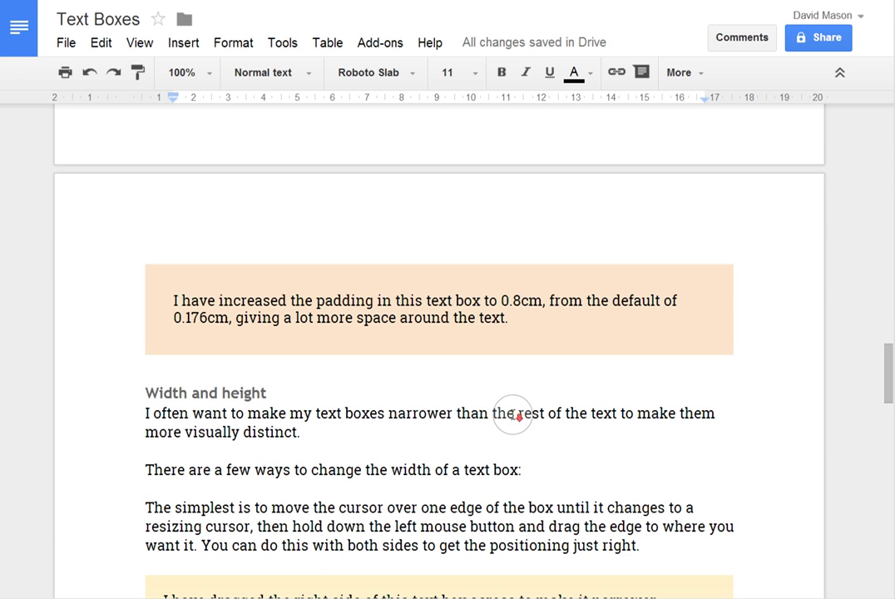
scroll(679, 385, down, 3)
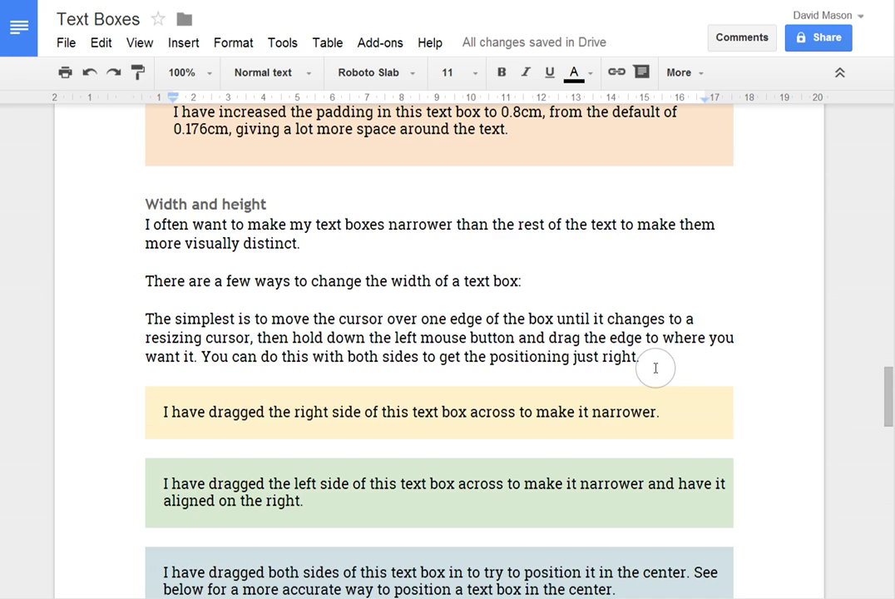
scroll(617, 287, down, 1)
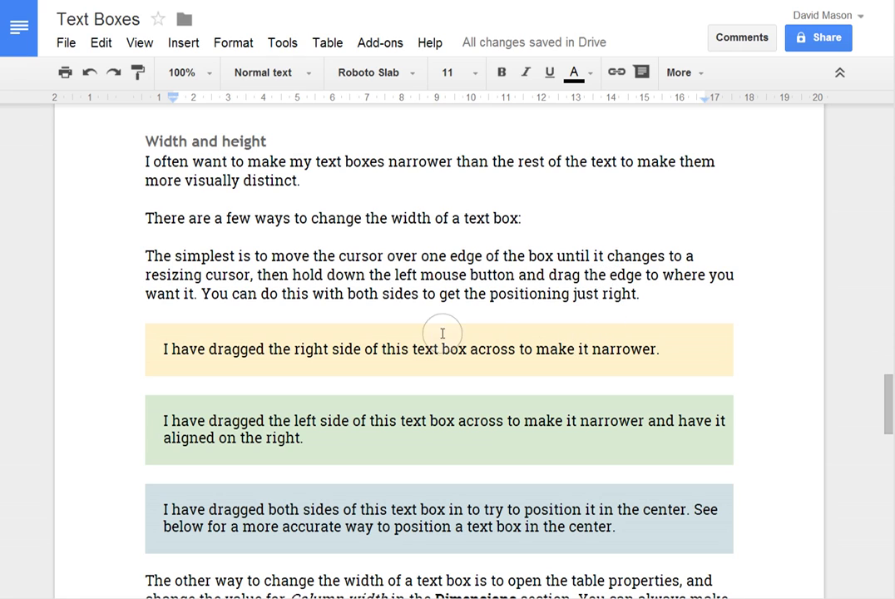
click(349, 349)
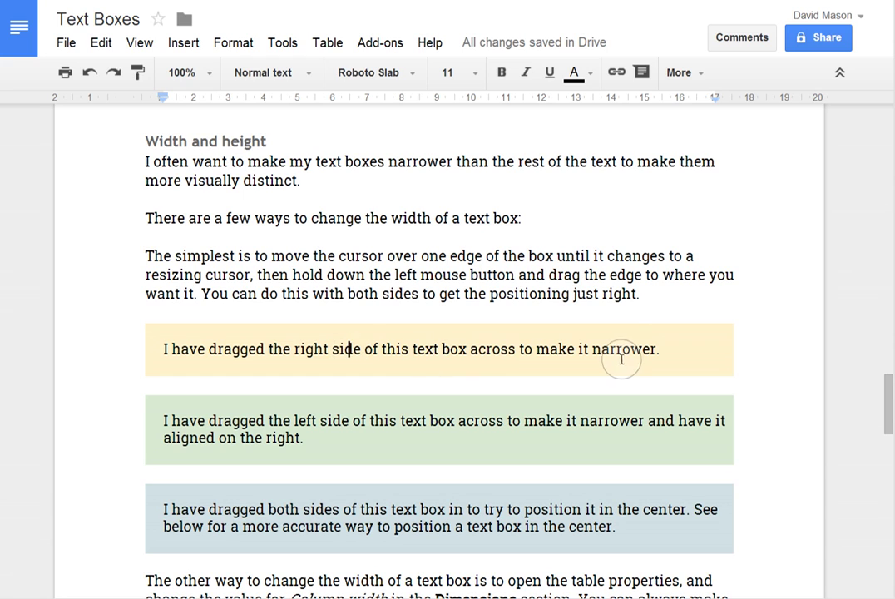
scroll(634, 348, down, 1)
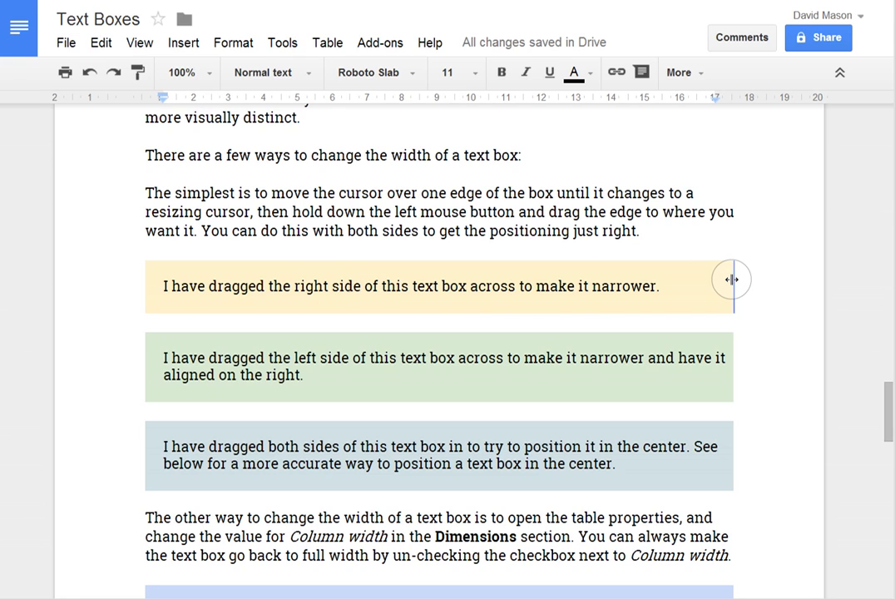
Narrow the yellow text box from its right edge to about half width.
drag(732, 279, 468, 287)
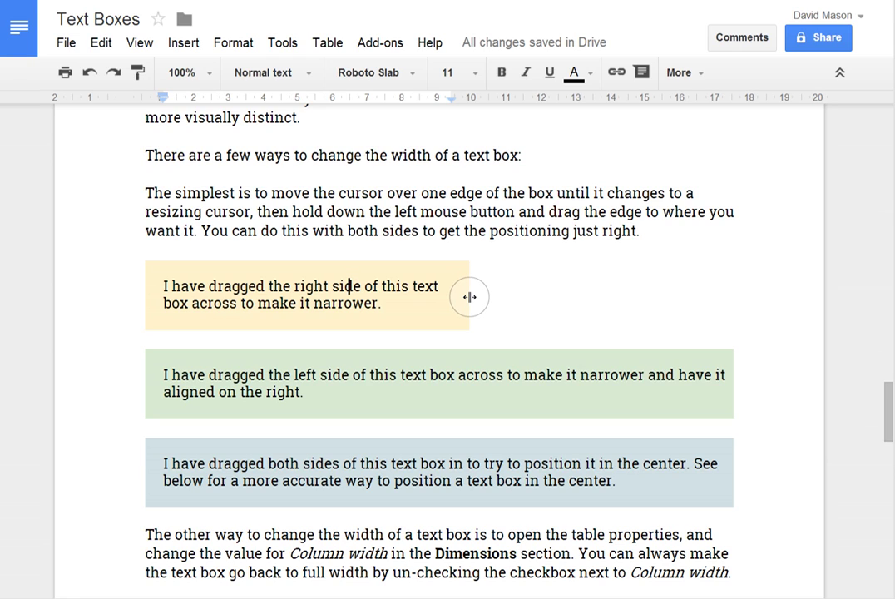
drag(469, 296, 461, 297)
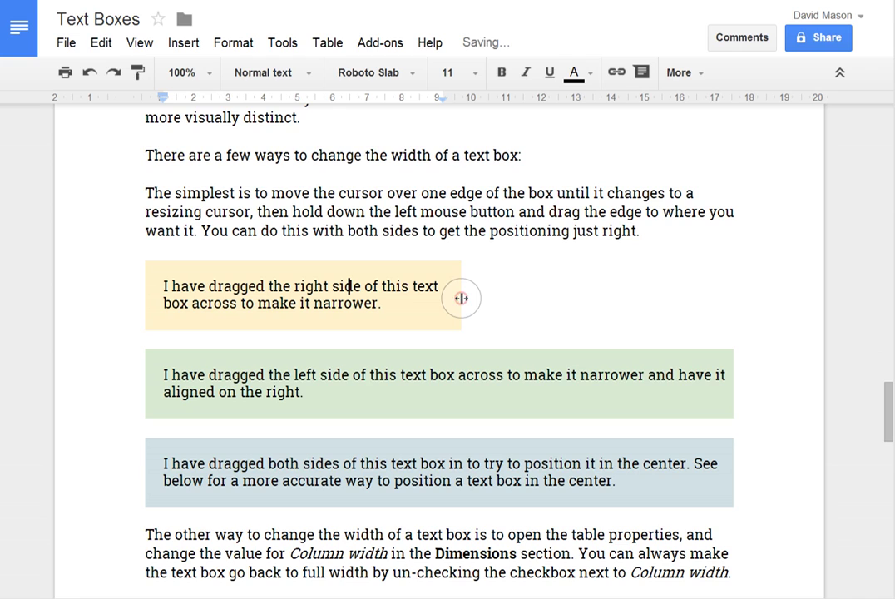
drag(461, 298, 433, 297)
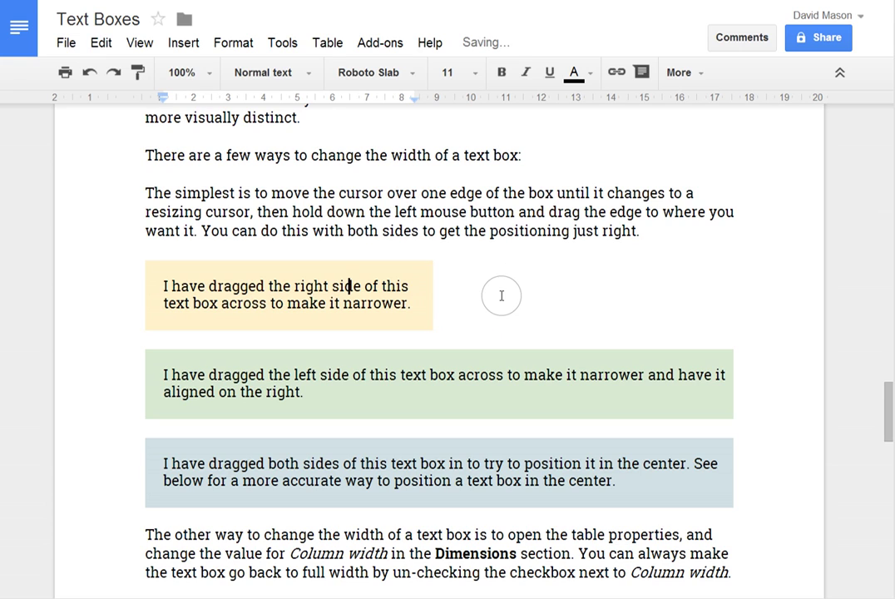
Narrow the green text box from its left edge so it sits on the right.
scroll(528, 292, down, 1)
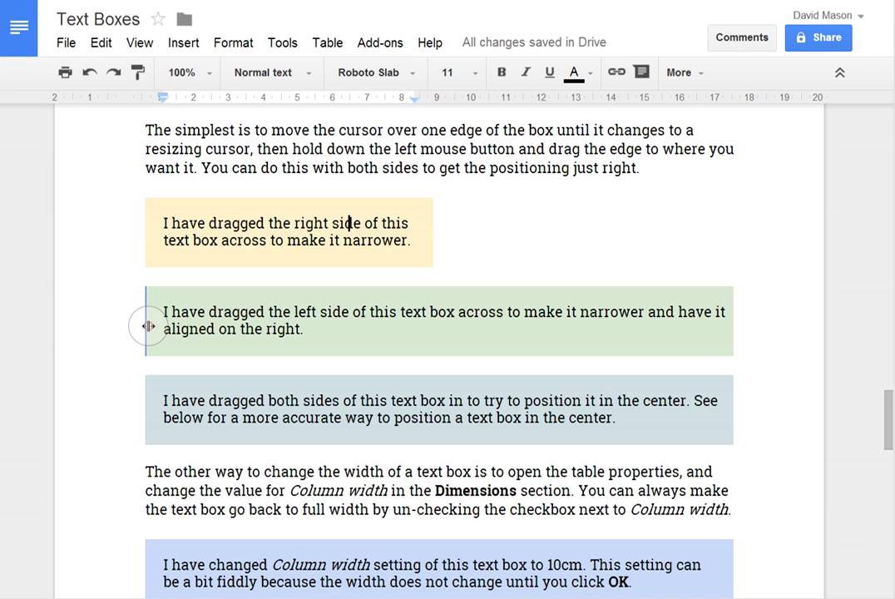
drag(148, 326, 425, 331)
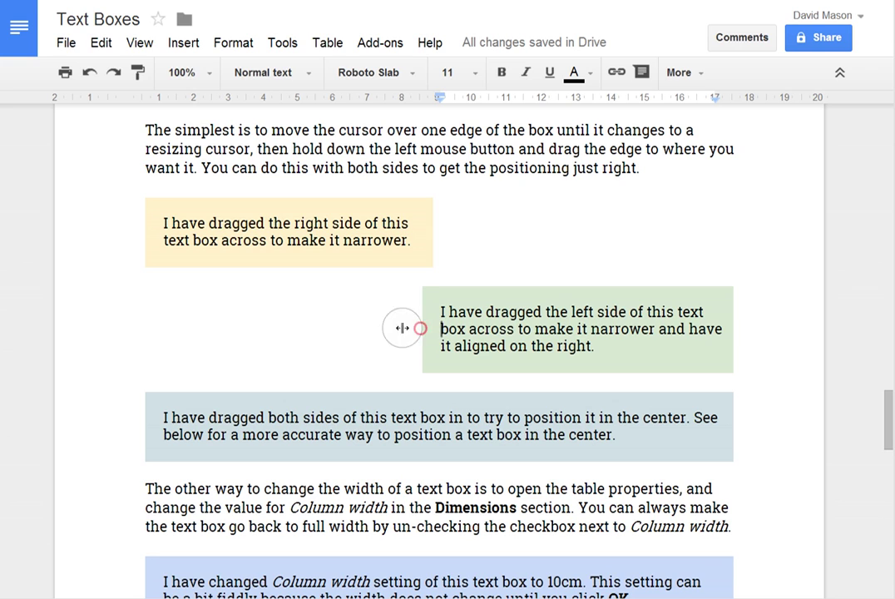
drag(416, 329, 338, 327)
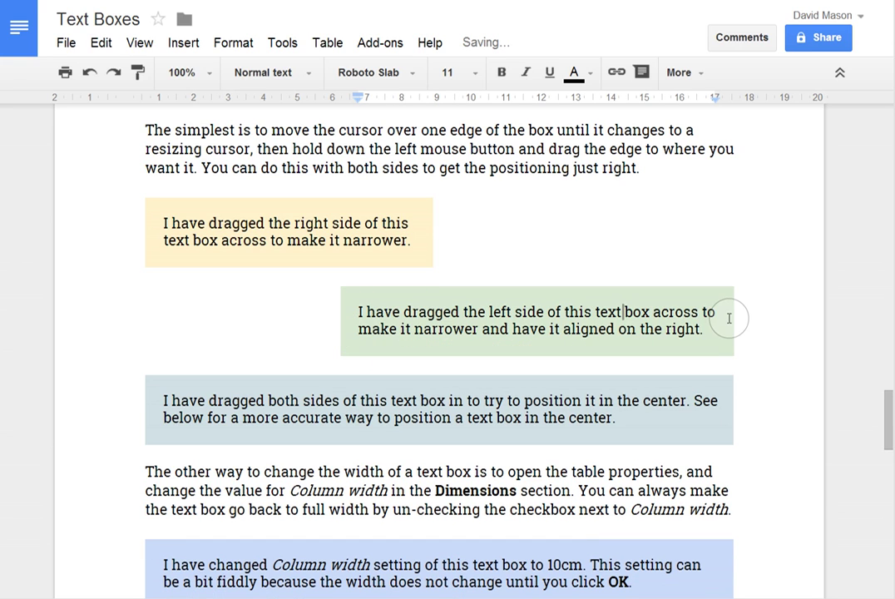
Drag the grey-blue box's left and right borders inward, fine-tuning both edges until it sits centred.
scroll(329, 329, down, 1)
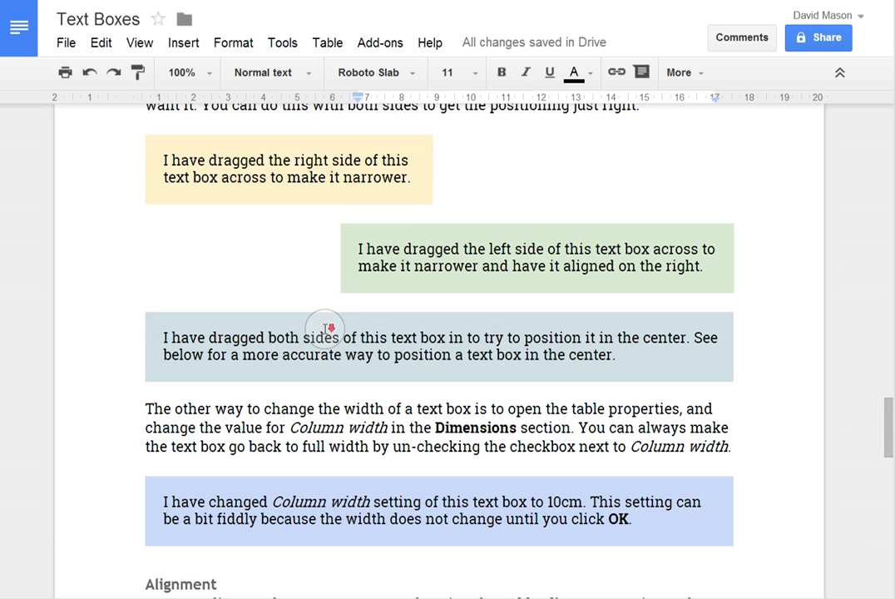
drag(145, 344, 281, 338)
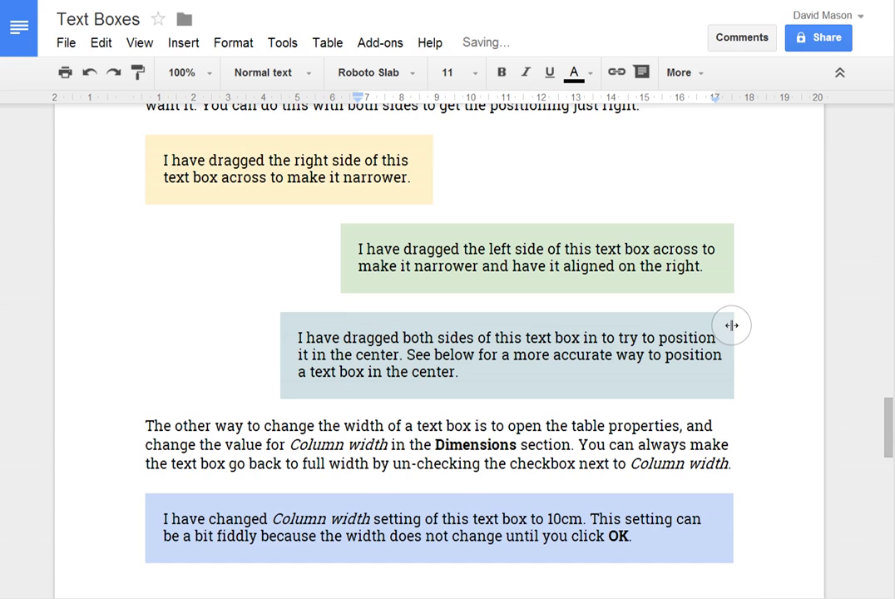
drag(732, 323, 612, 328)
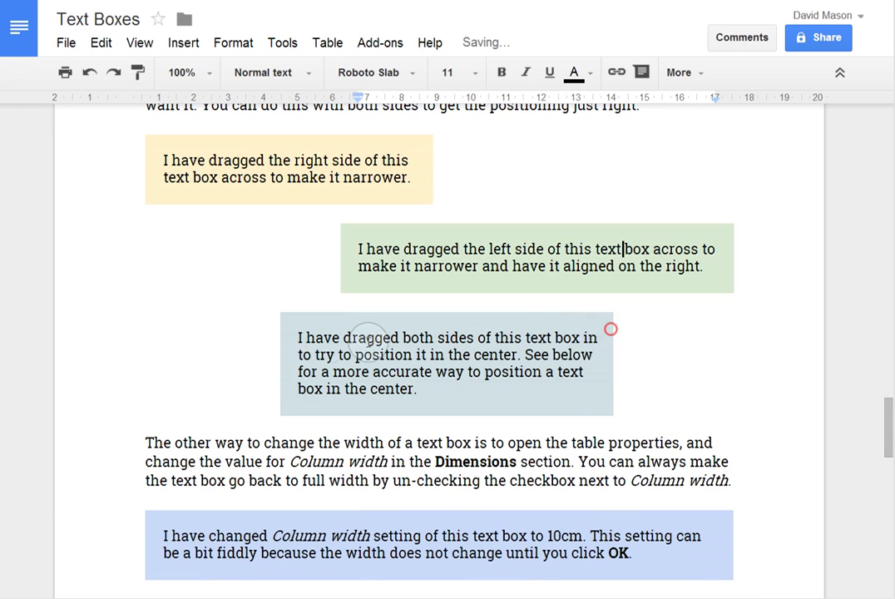
drag(279, 347, 260, 346)
drag(614, 345, 626, 343)
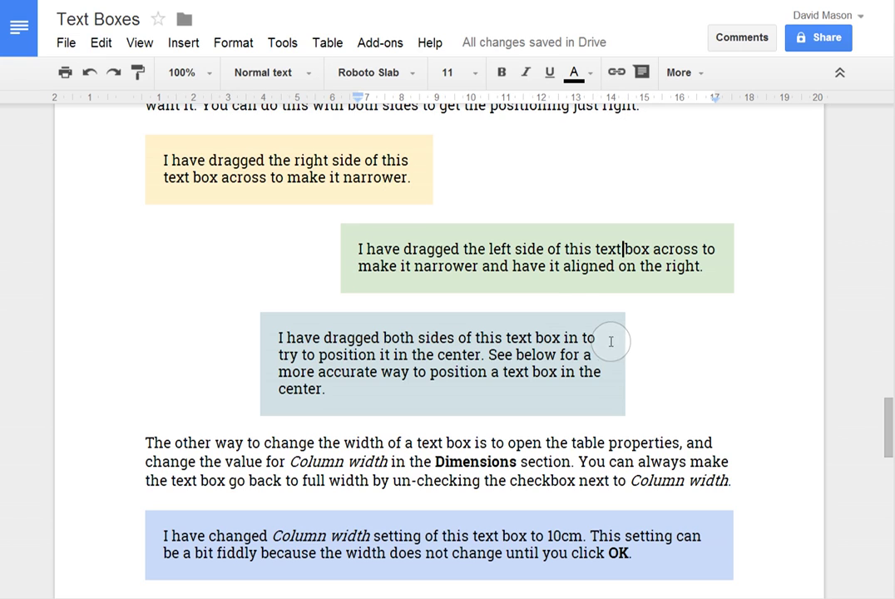
click(580, 371)
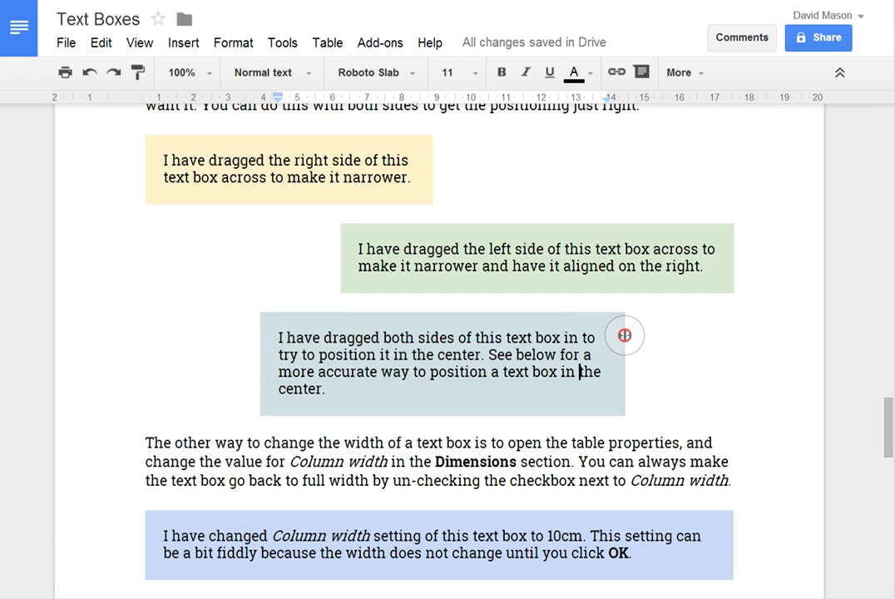
mouse_move(624, 336)
mouse_down()
mouse_move(603, 335)
mouse_move(615, 335)
mouse_up()
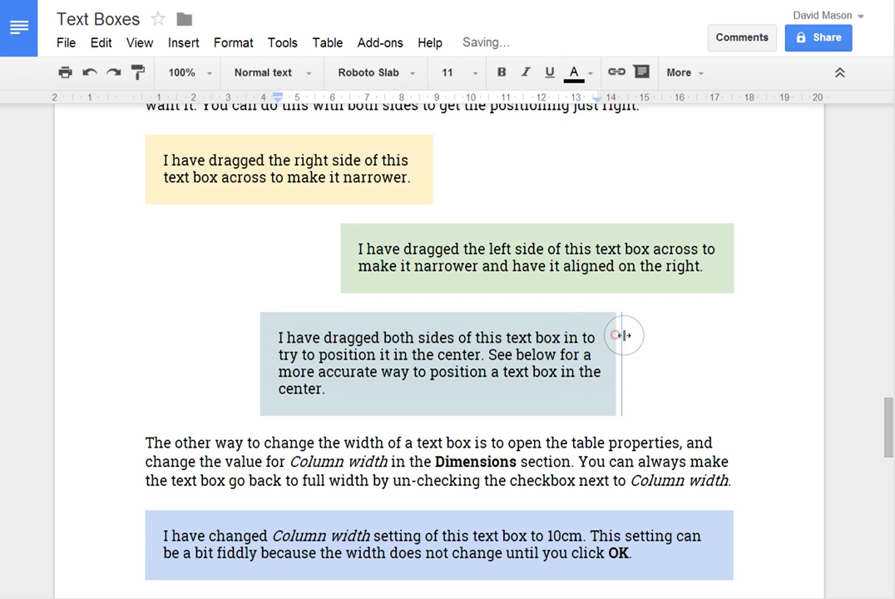
drag(260, 354, 244, 355)
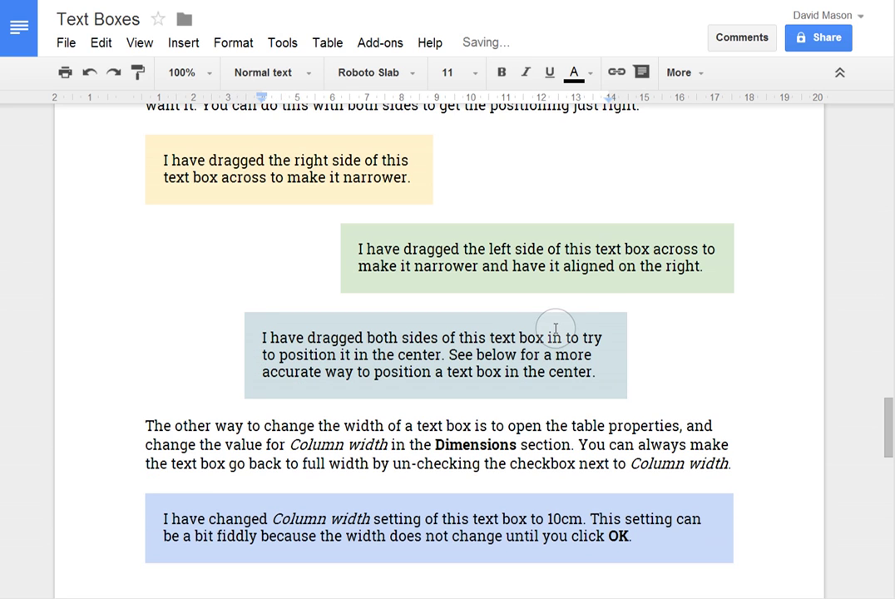
scroll(598, 301, down, 2)
Give the light-blue box a fixed 10 cm column width in Table properties.
click(425, 350)
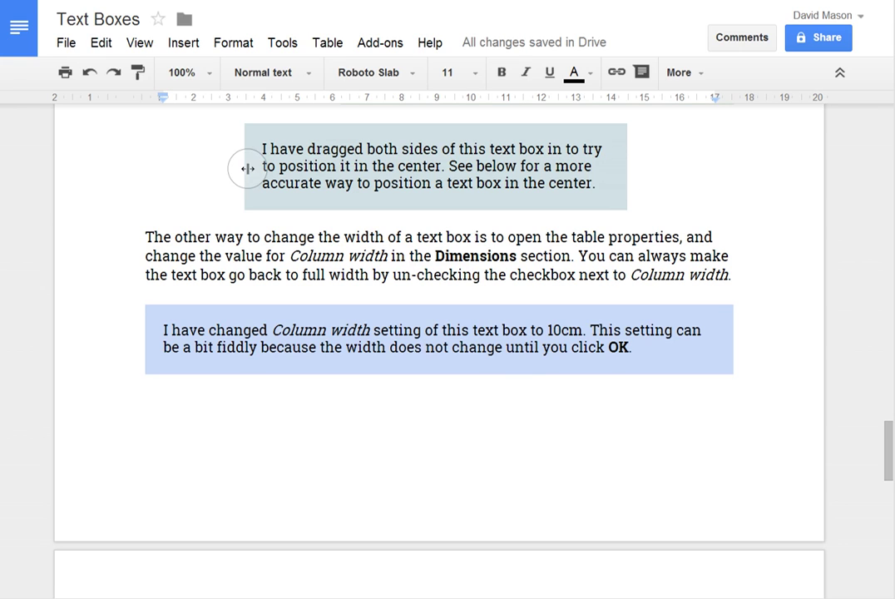
key(alt+b)
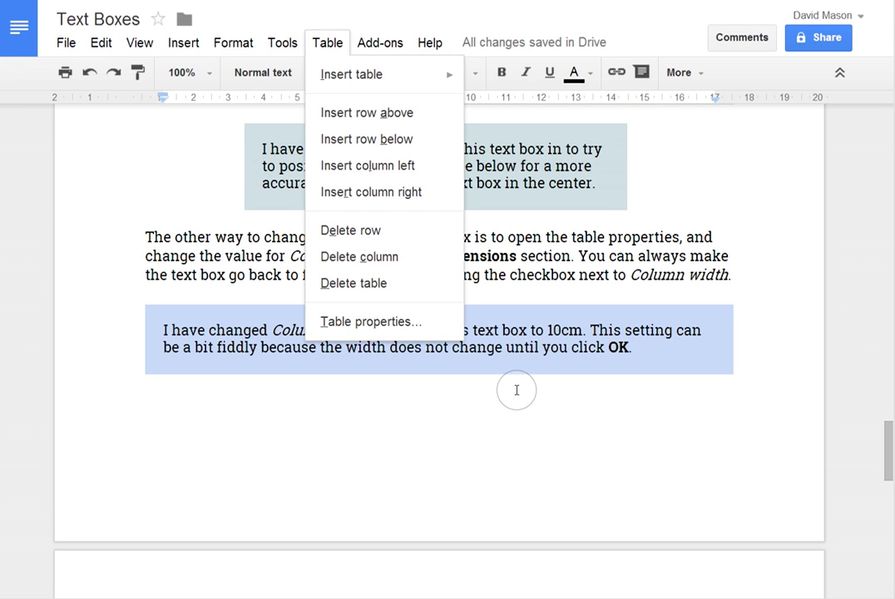
key(t)
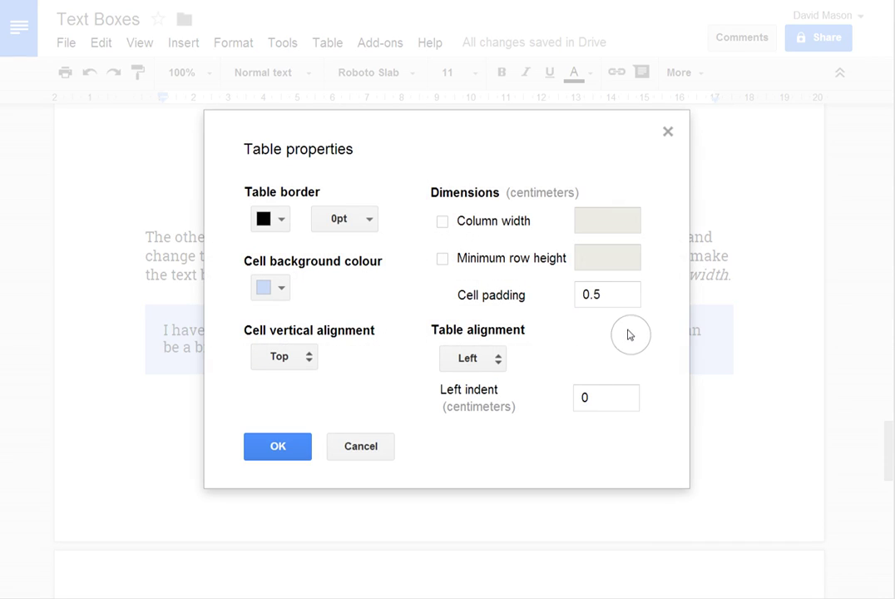
drag(455, 121, 495, 335)
drag(197, 134, 116, 145)
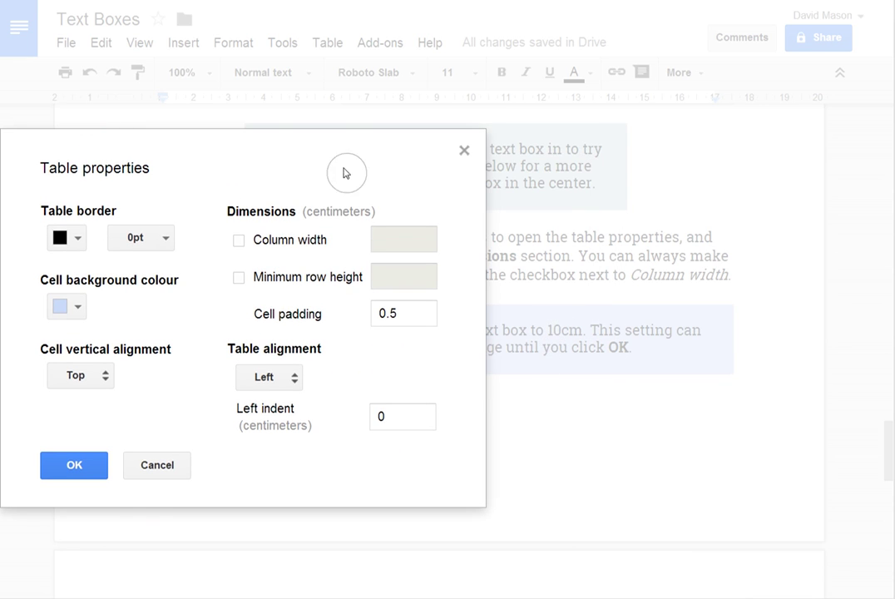
drag(287, 137, 502, 140)
drag(575, 153, 544, 136)
click(510, 234)
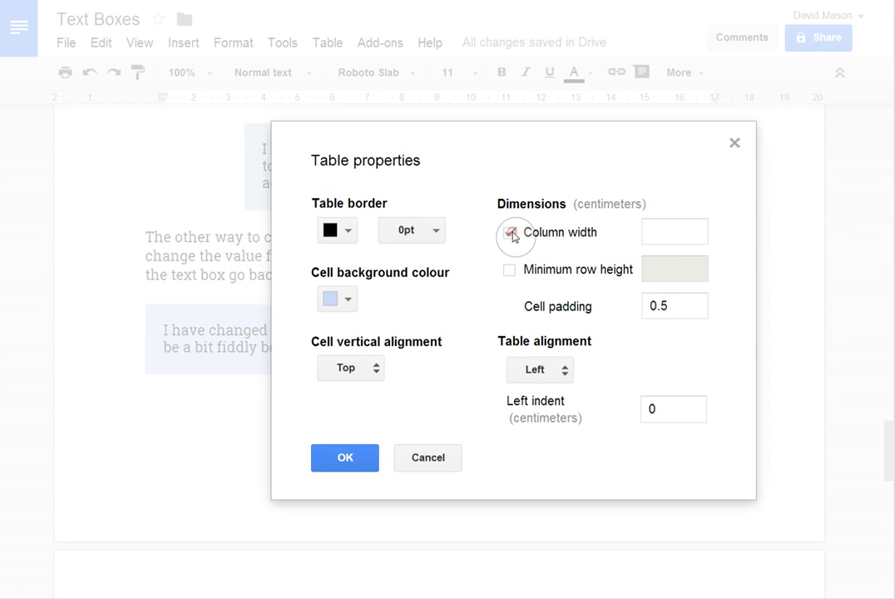
click(660, 232)
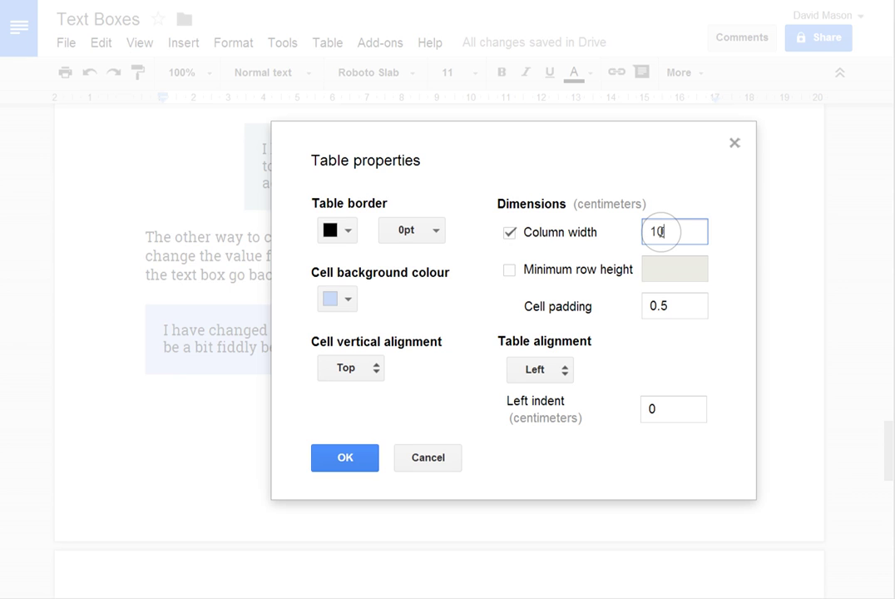
text(10)
click(342, 467)
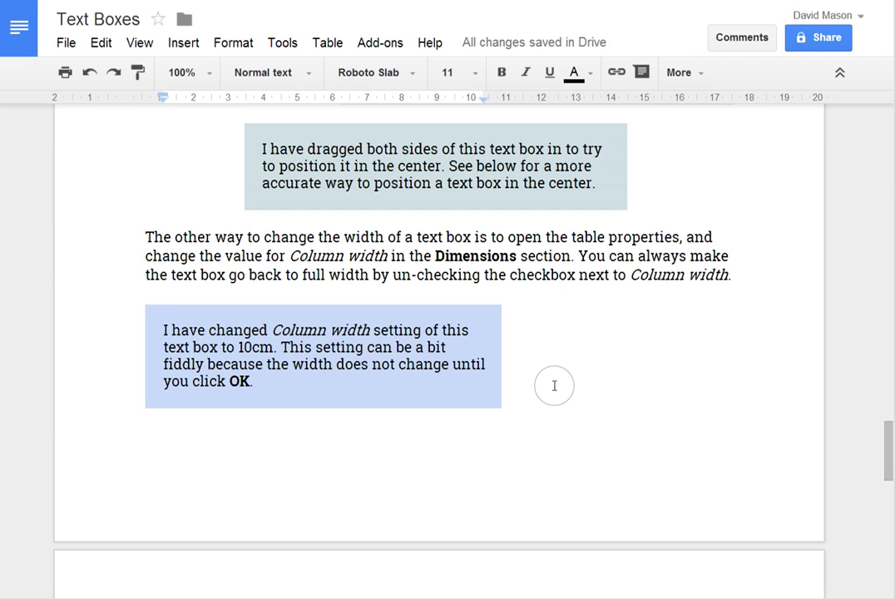
scroll(548, 385, down, 1)
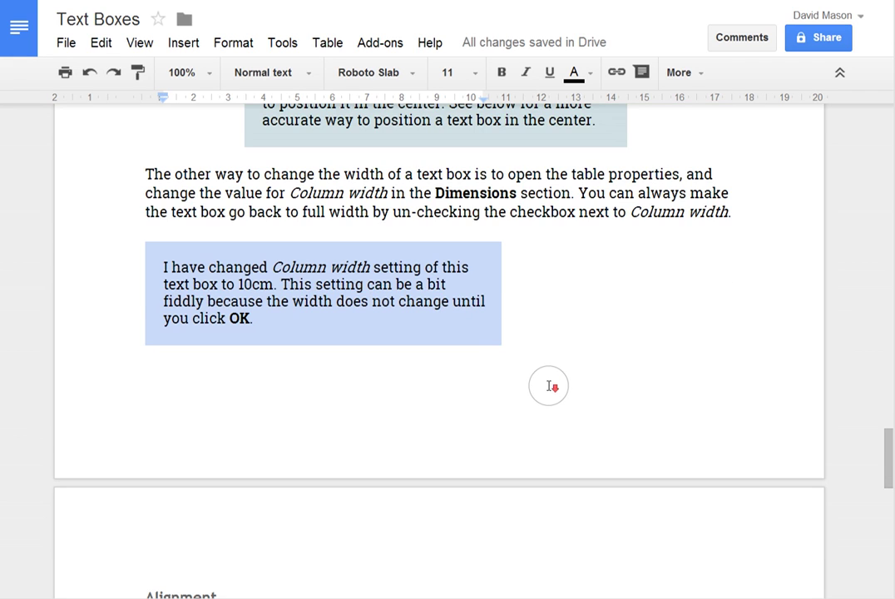
scroll(548, 385, up, 1)
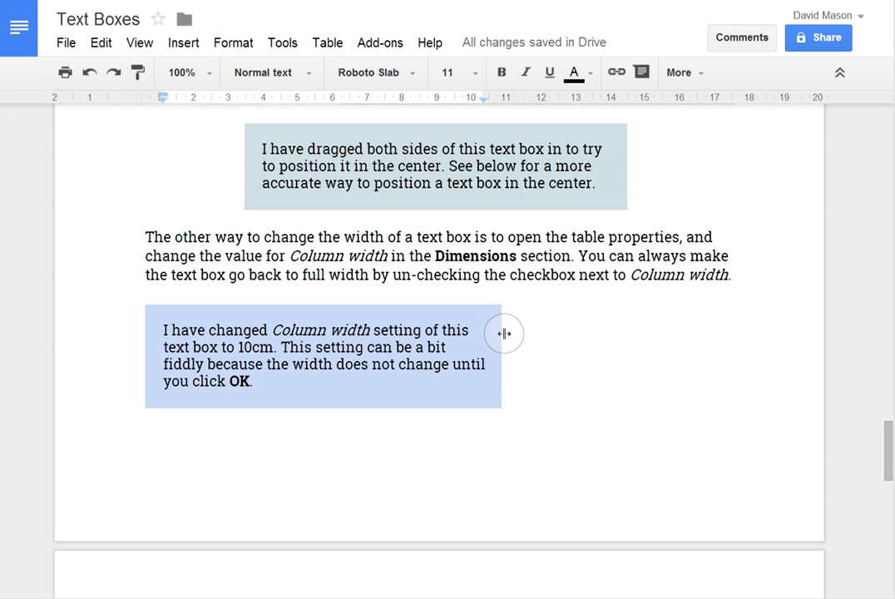
click(381, 384)
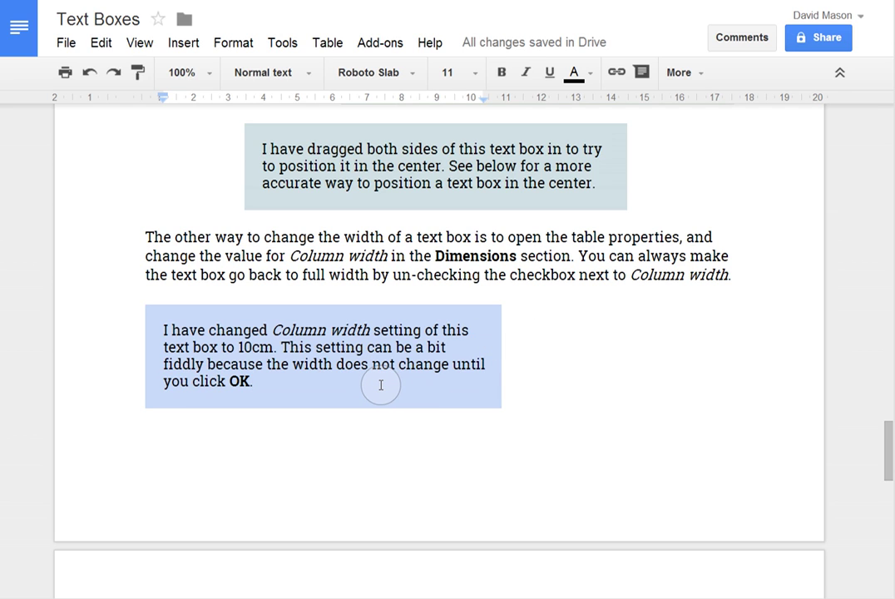
key(alt+b)
key(t)
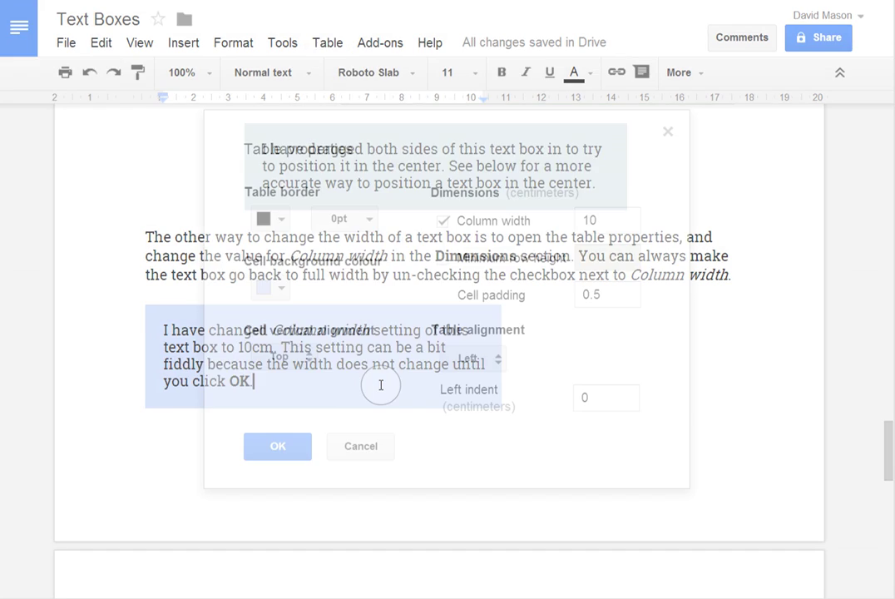
click(587, 215)
drag(586, 215, 600, 215)
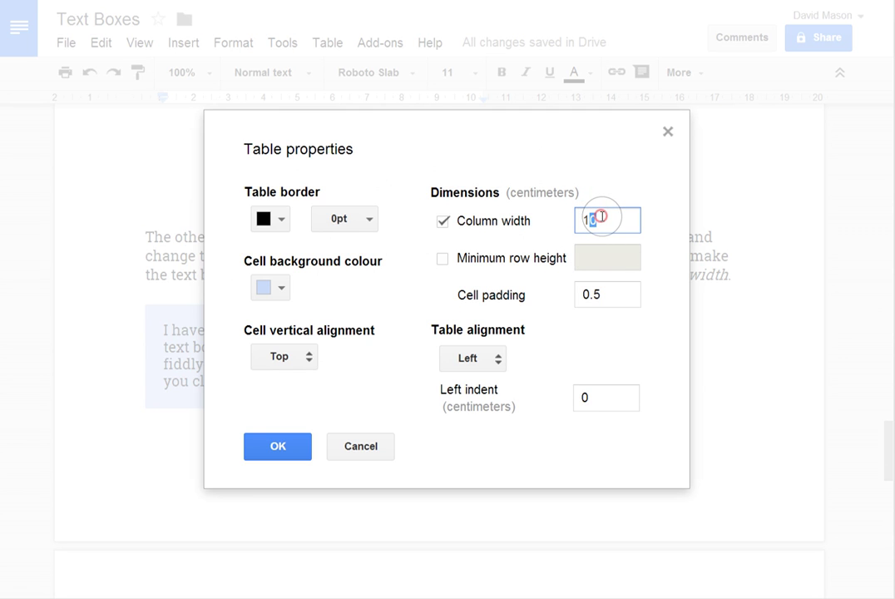
text(2)
drag(509, 124, 561, 114)
click(323, 440)
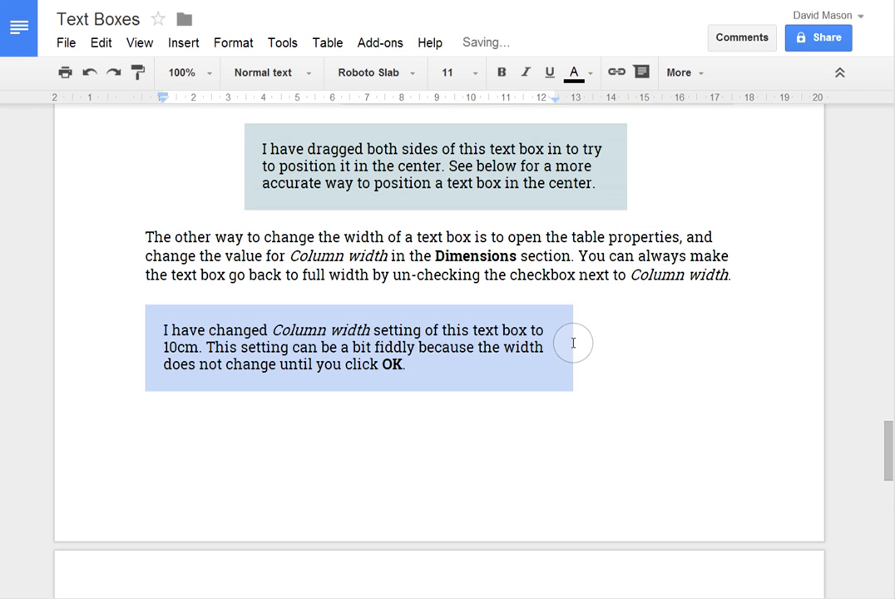
click(561, 375)
key(alt+b)
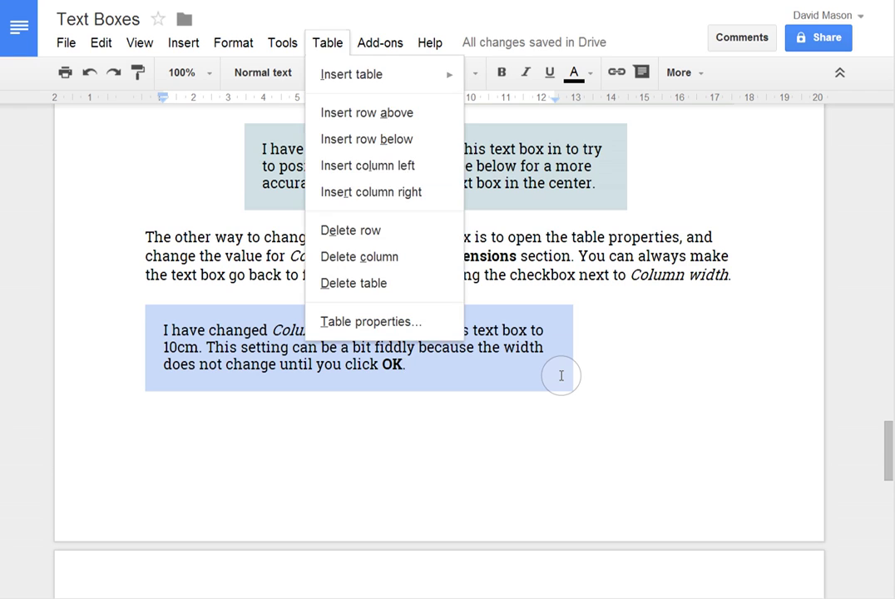
key(t)
drag(607, 221, 591, 220)
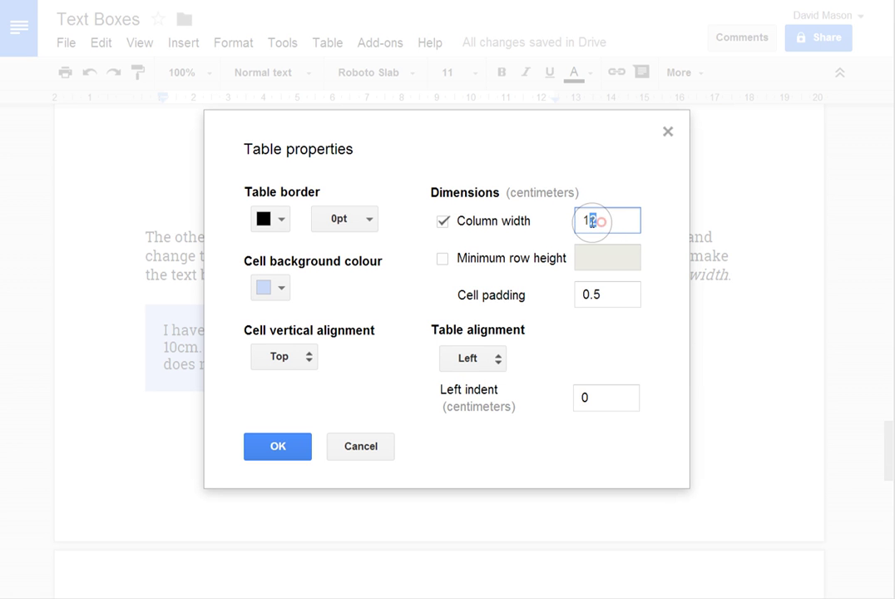
click(273, 447)
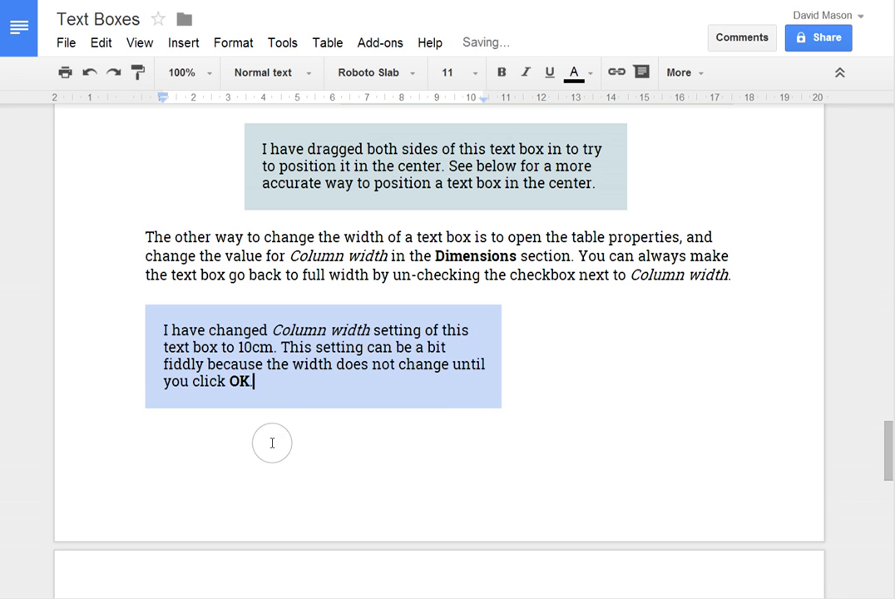
scroll(579, 371, up, 3)
scroll(582, 371, down, 2)
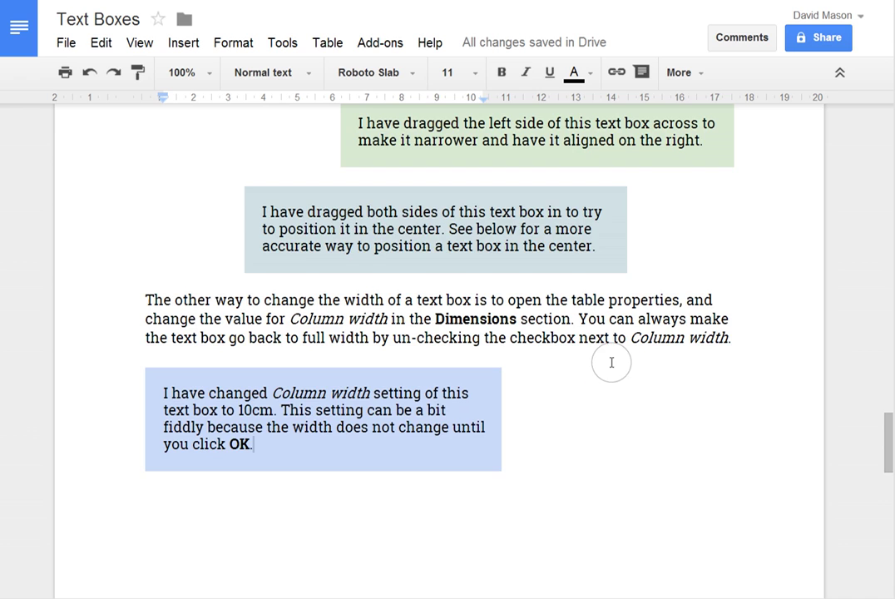
scroll(593, 366, up, 2)
scroll(576, 372, down, 6)
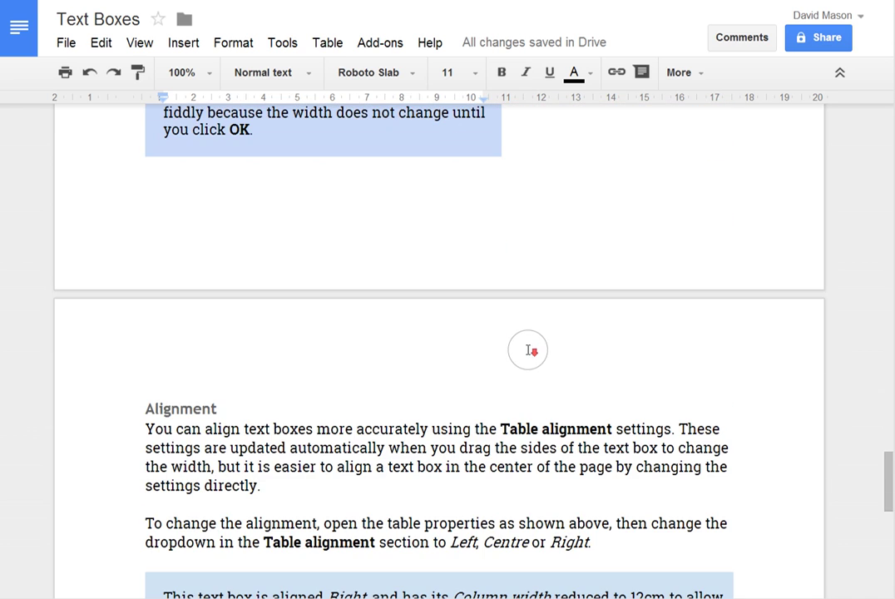
scroll(529, 341, down, 3)
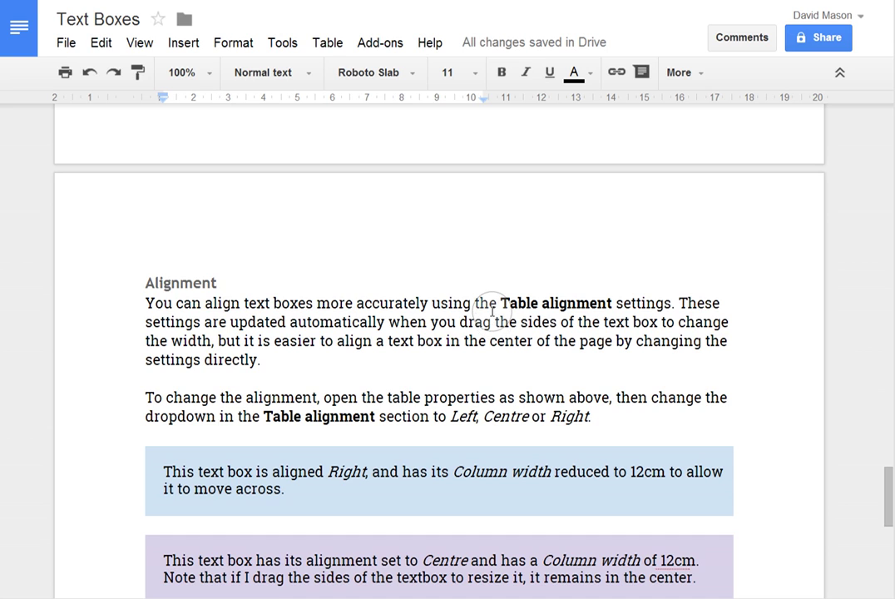
scroll(492, 309, down, 4)
scroll(491, 312, up, 5)
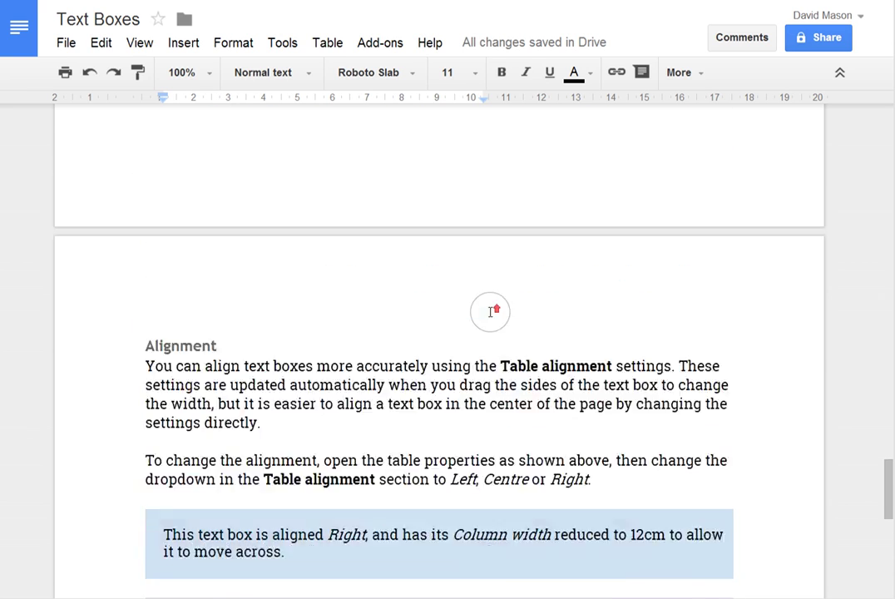
scroll(490, 312, up, 7)
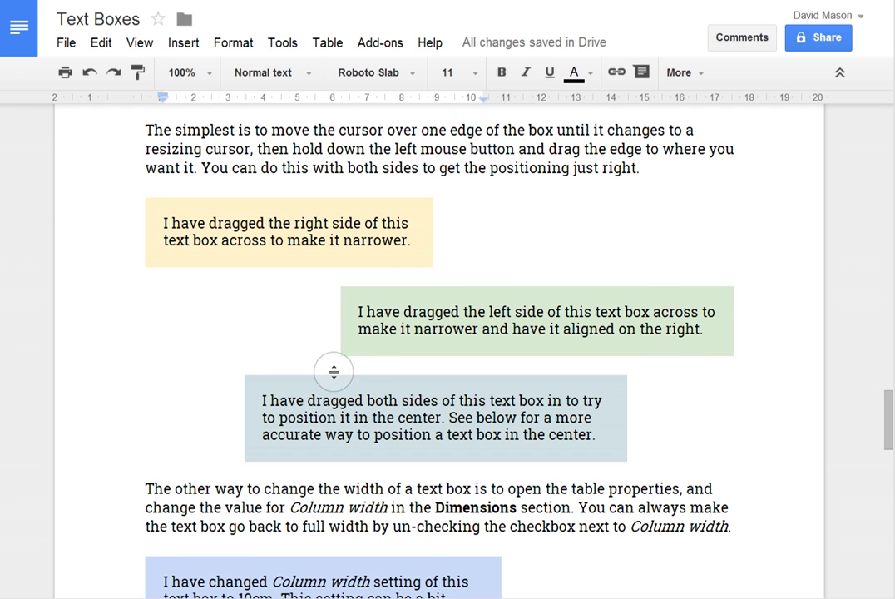
Set the light blue box to a 10 cm column width with Right alignment, and add a full stop.
scroll(474, 416, down, 10)
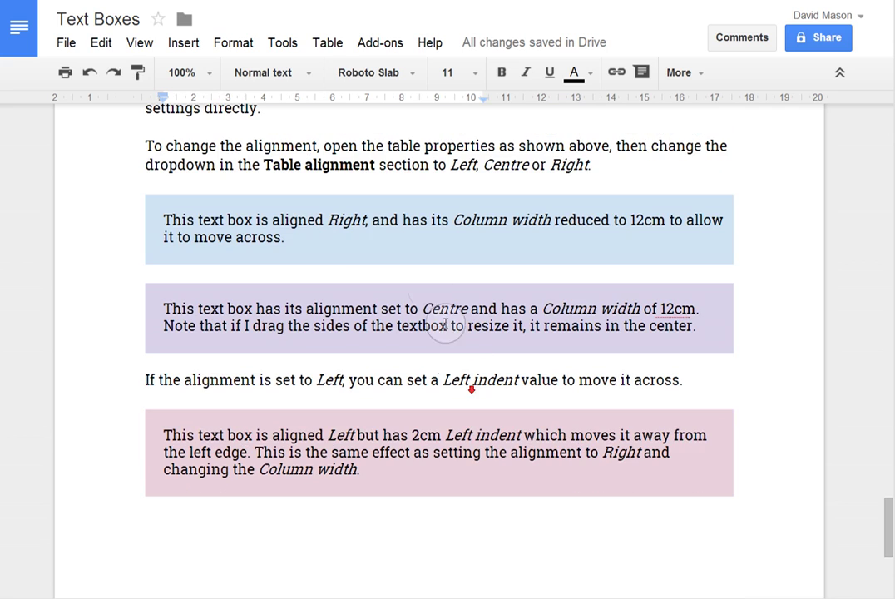
click(358, 241)
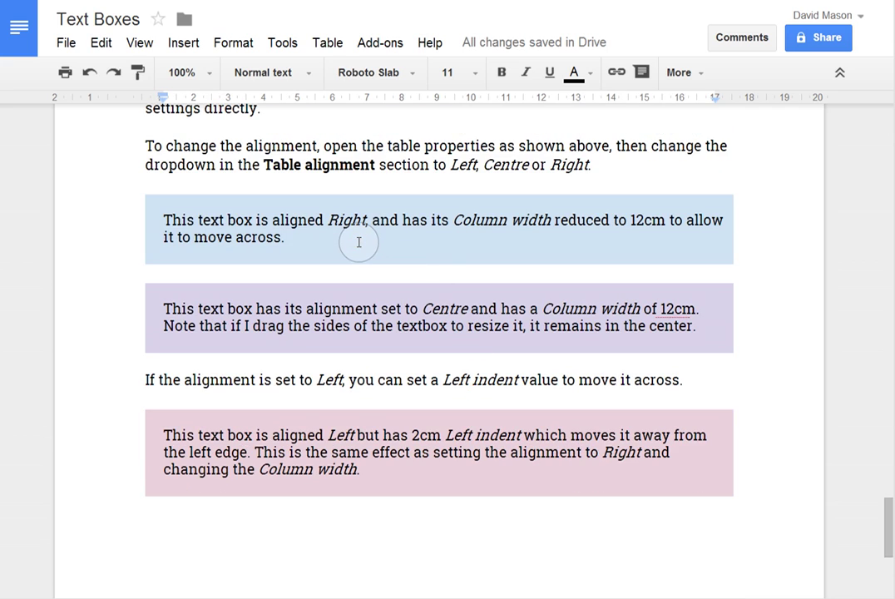
click(327, 43)
click(369, 319)
click(443, 221)
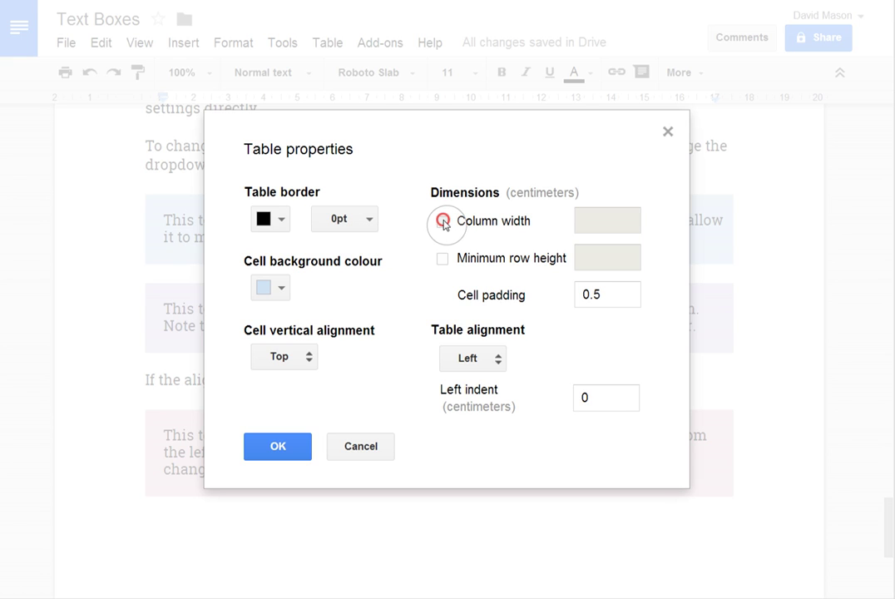
click(608, 220)
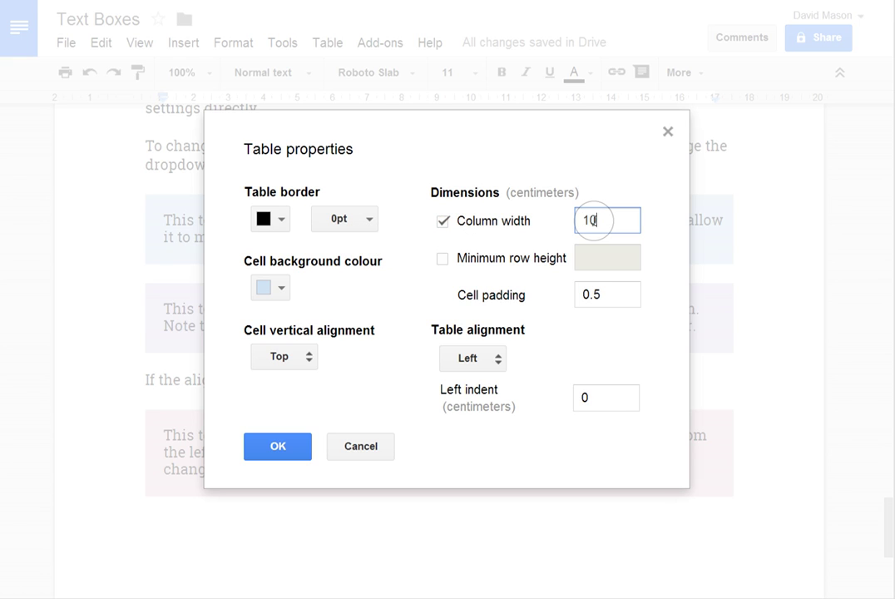
click(462, 359)
click(496, 410)
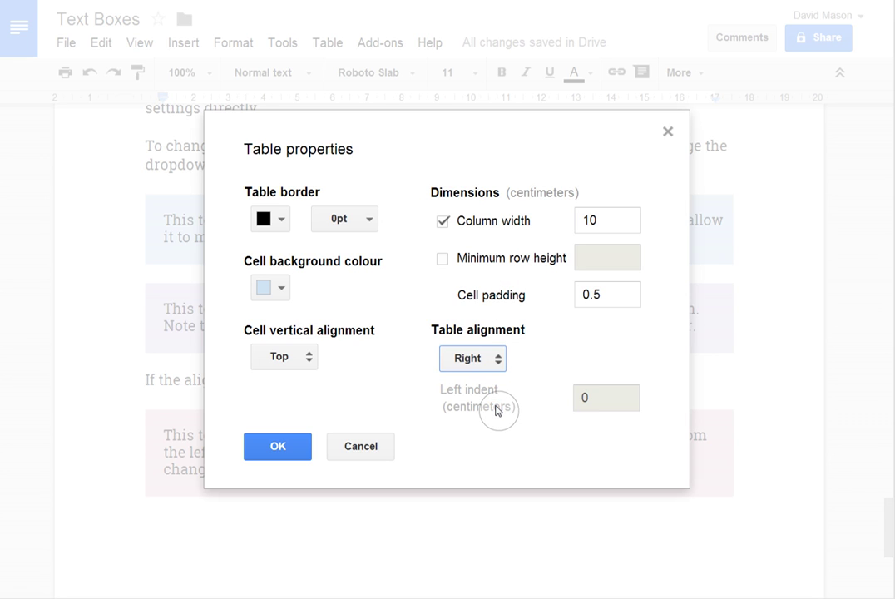
click(278, 445)
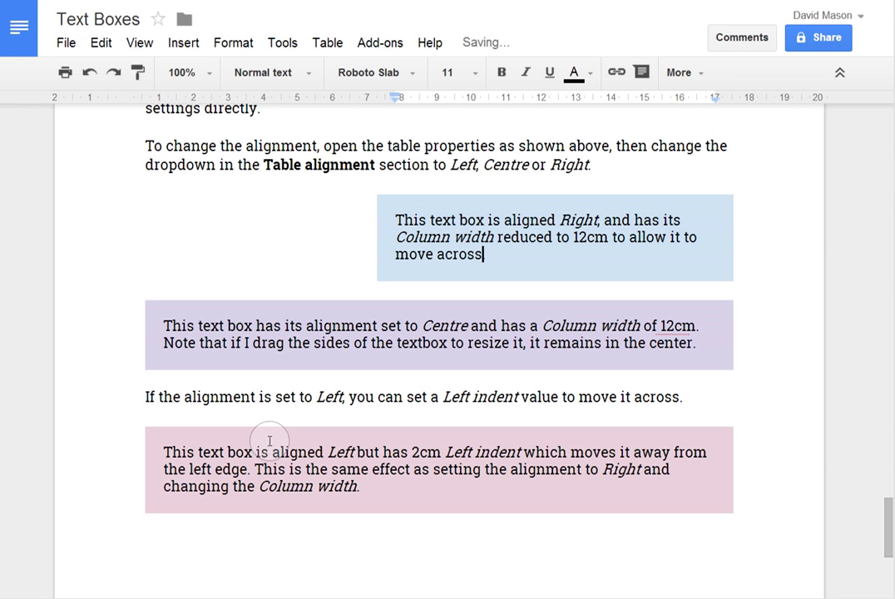
text(.)
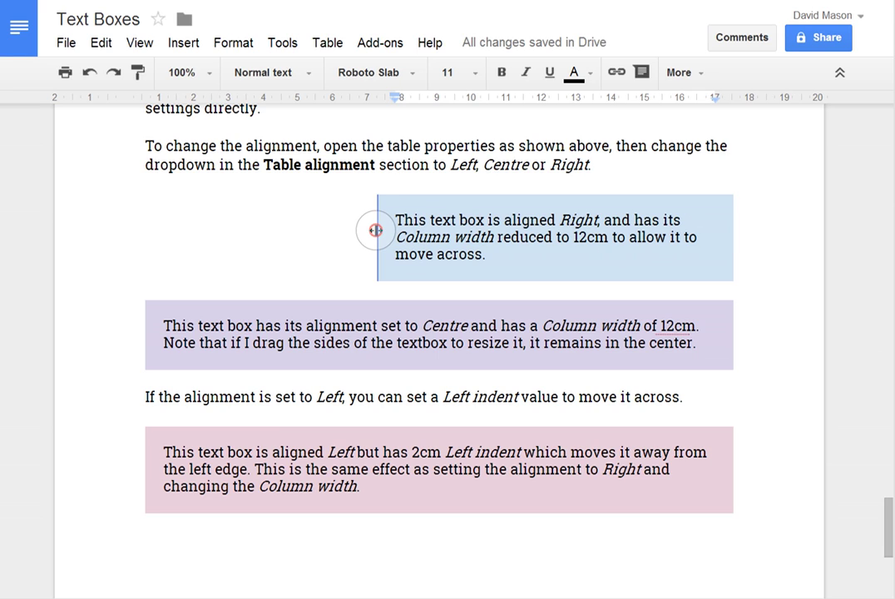
drag(376, 229, 379, 230)
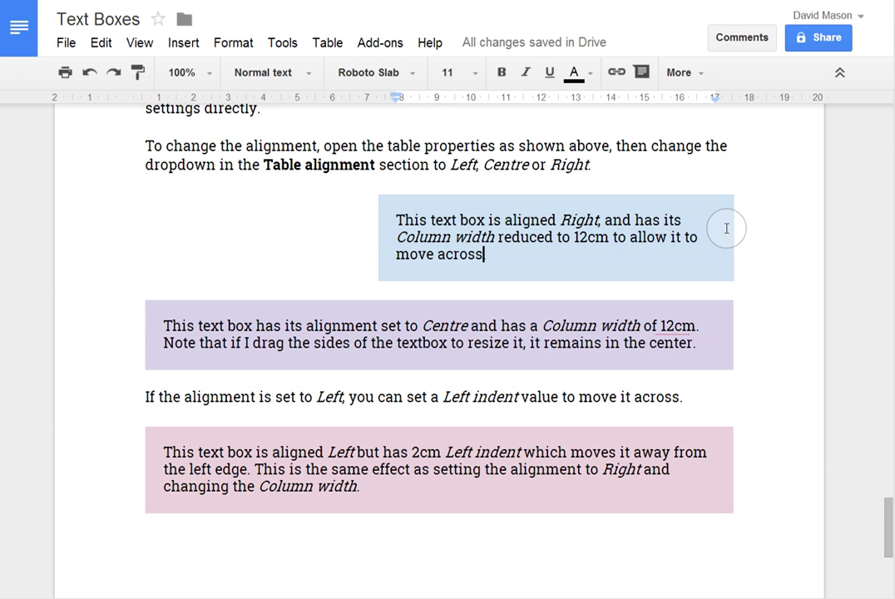
Give the purple box a fixed 12 cm column width with Centre table alignment.
scroll(532, 225, down, 1)
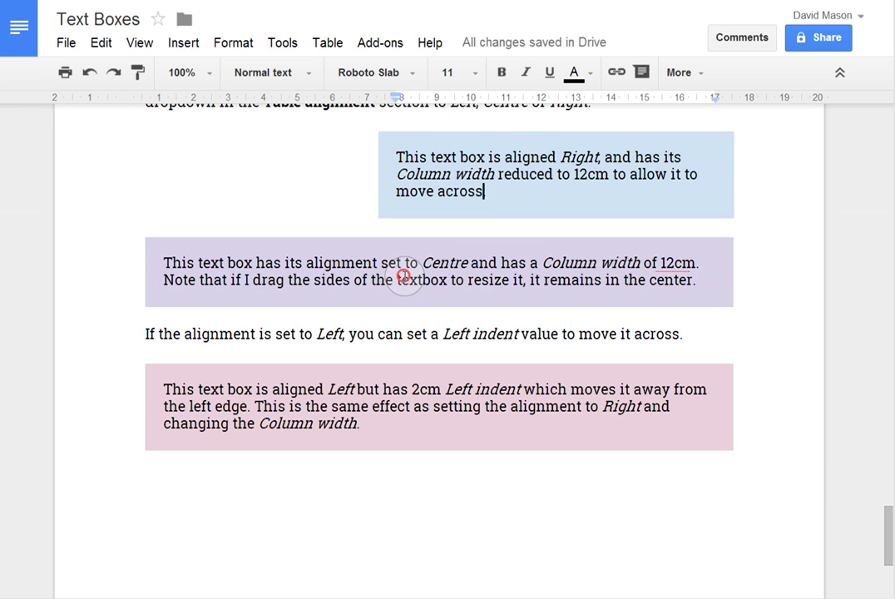
click(405, 278)
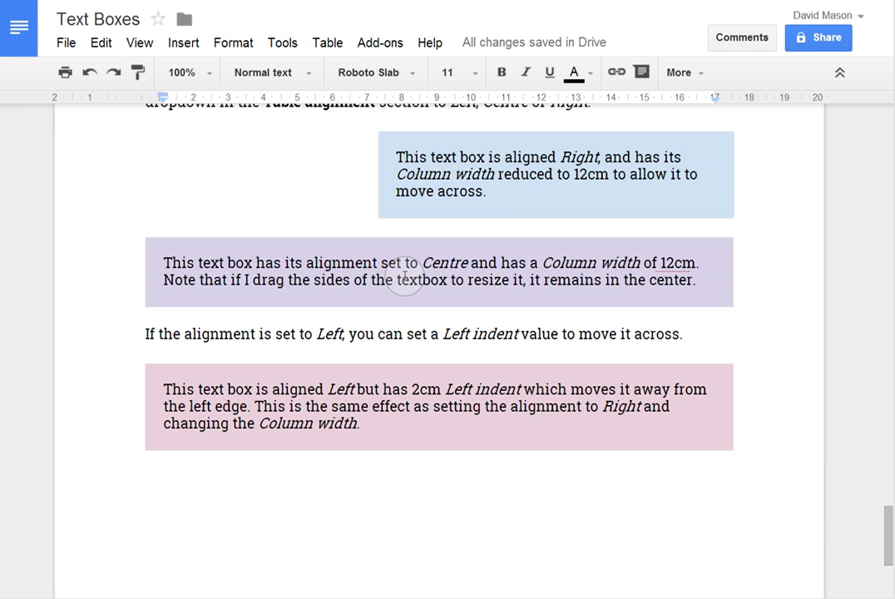
key(alt+b)
key(Up)
key(Return)
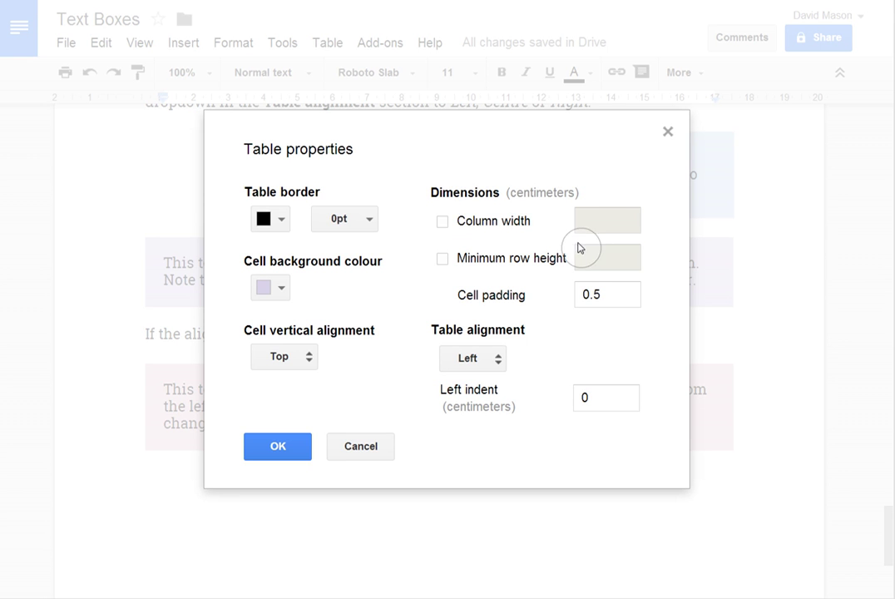
click(450, 219)
click(609, 226)
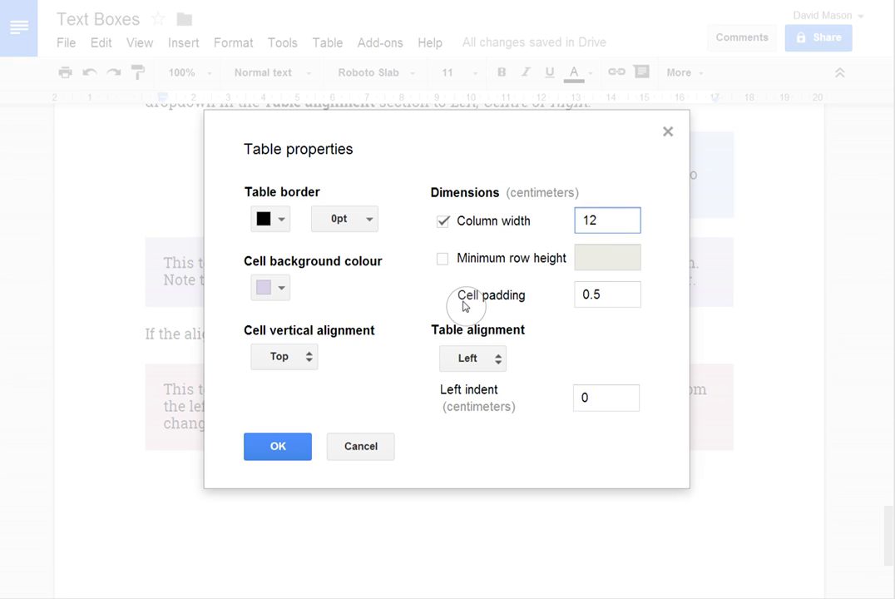
click(472, 357)
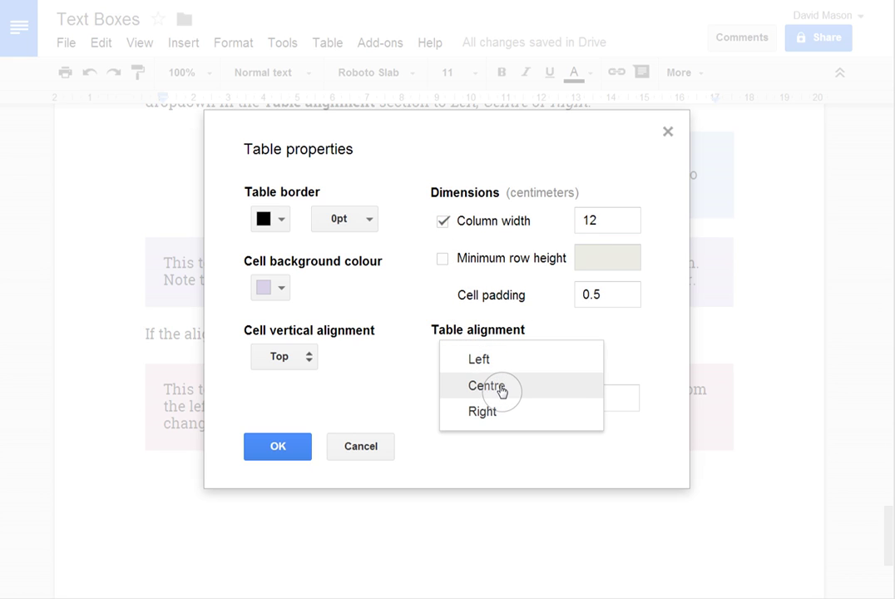
click(500, 390)
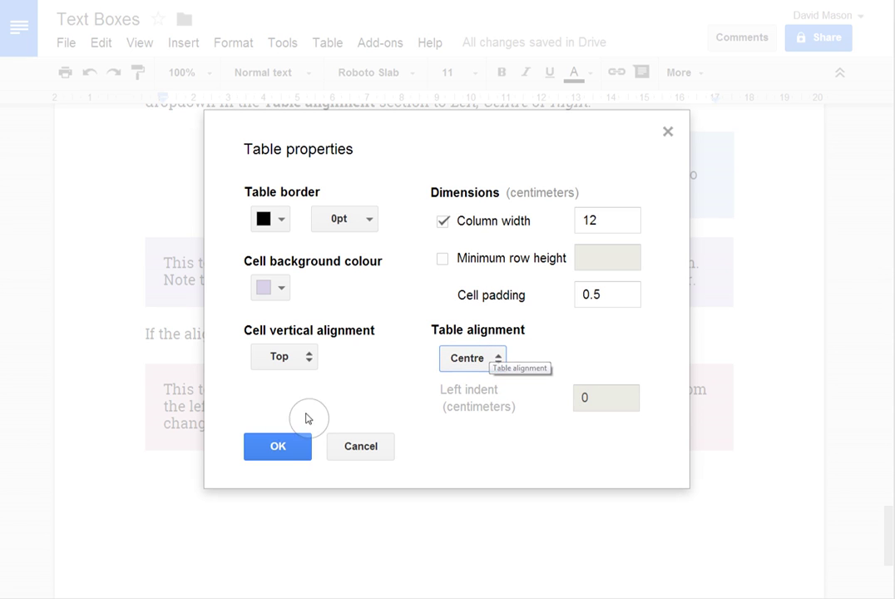
click(275, 457)
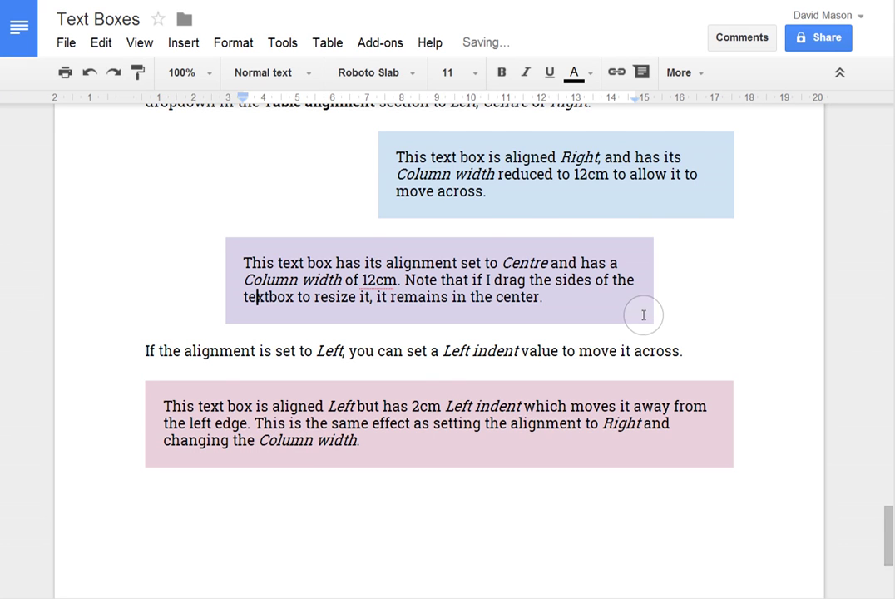
scroll(679, 367, up, 2)
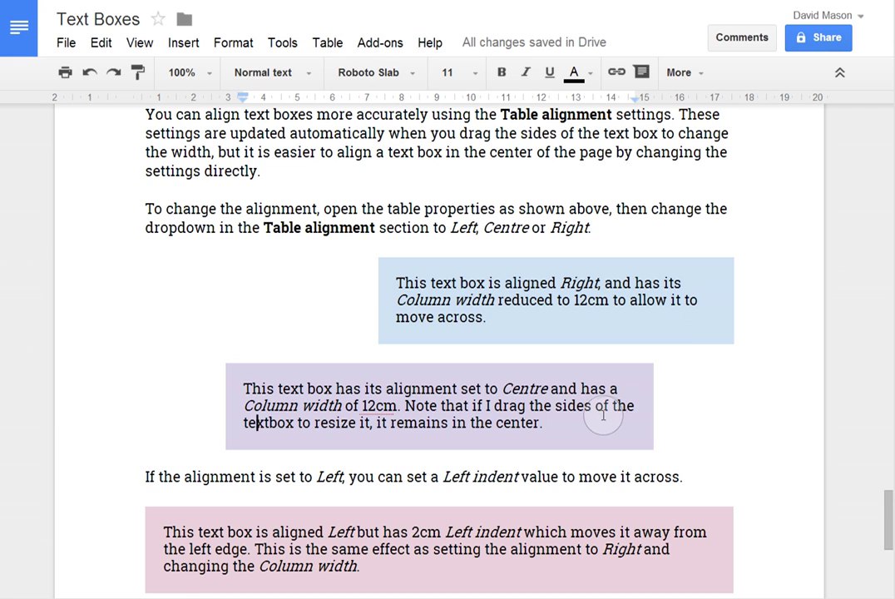
click(257, 423)
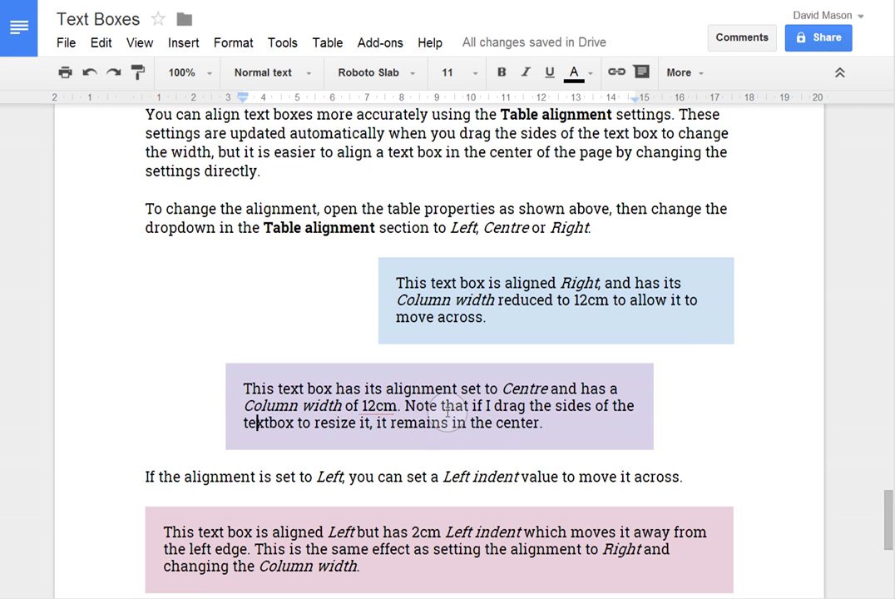
scroll(447, 410, up, 10)
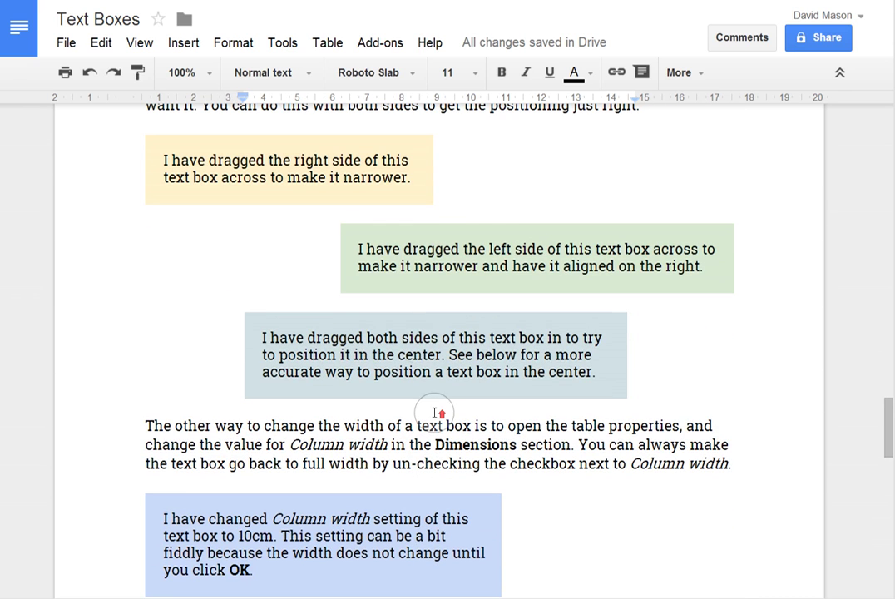
Drag the grey-blue box's right edge out and back, then narrow the purple box's right side.
click(410, 351)
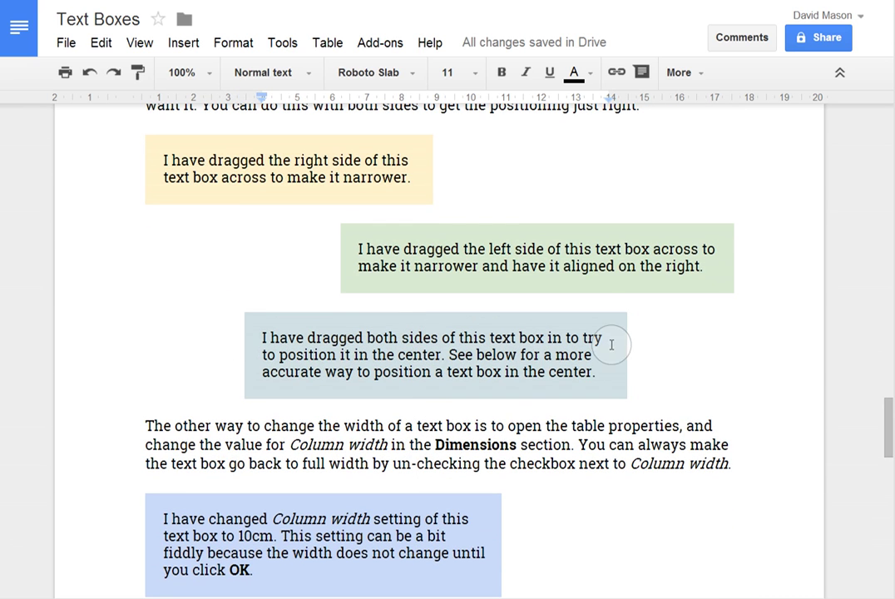
drag(626, 344, 665, 344)
drag(666, 344, 627, 343)
scroll(558, 391, down, 8)
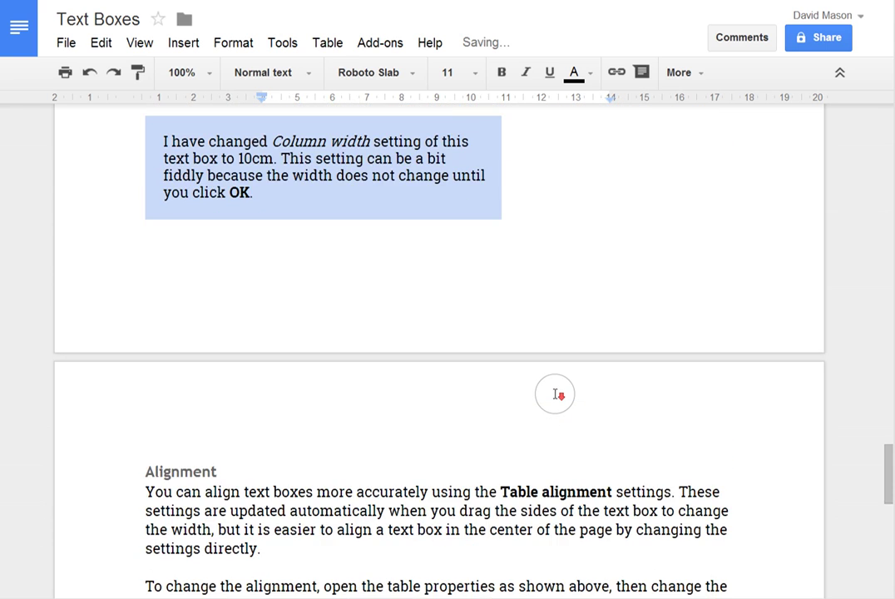
scroll(558, 395, down, 3)
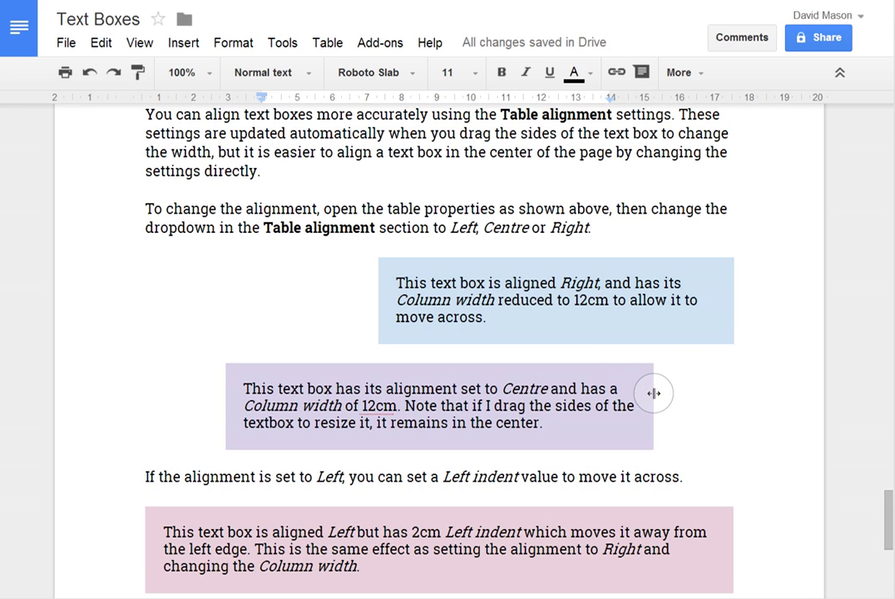
mouse_move(654, 393)
mouse_down()
mouse_move(619, 387)
mouse_move(647, 396)
mouse_up()
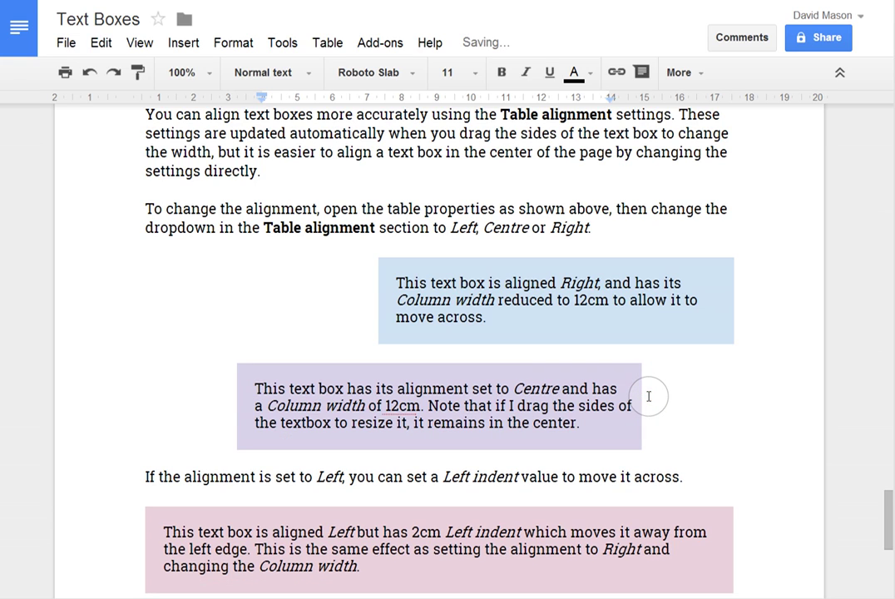
Reset the purple box's column width to 12 cm in Table properties.
click(436, 428)
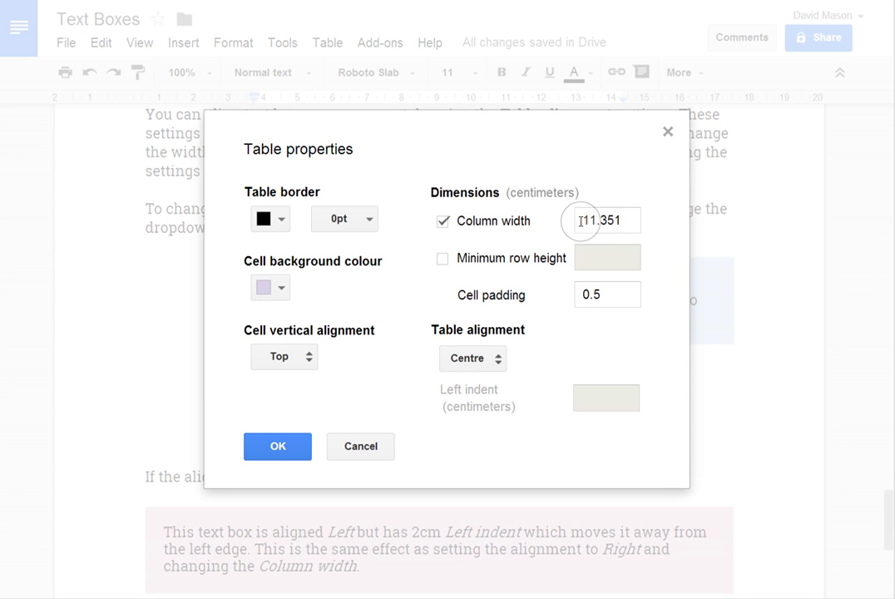
drag(576, 220, 631, 224)
text(12)
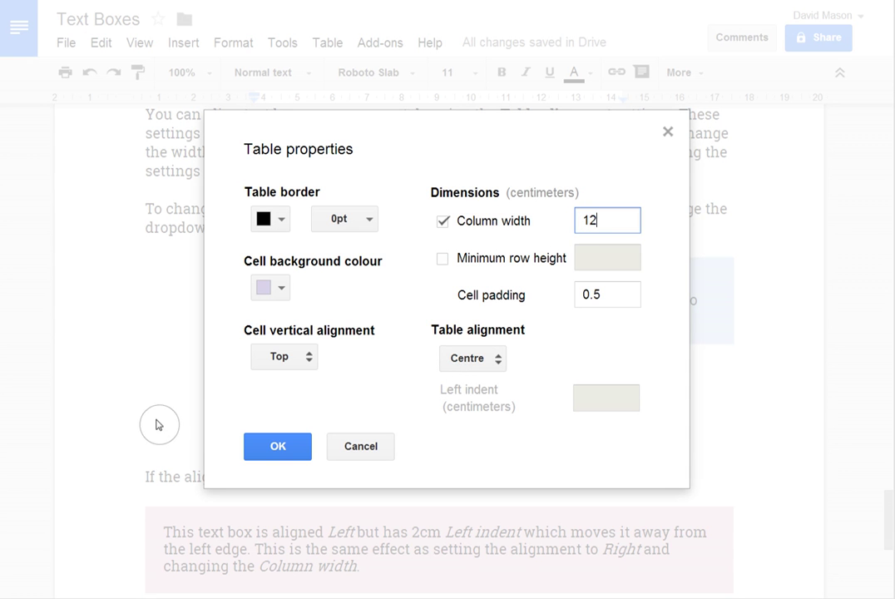
click(287, 445)
scroll(470, 422, down, 3)
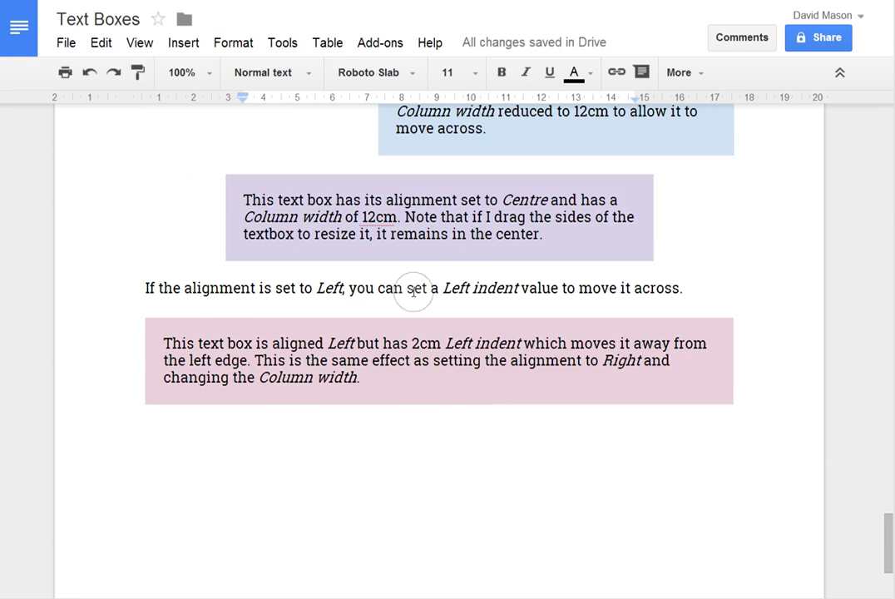
Set the pink box to Left table alignment with a 2 cm left indent.
click(393, 381)
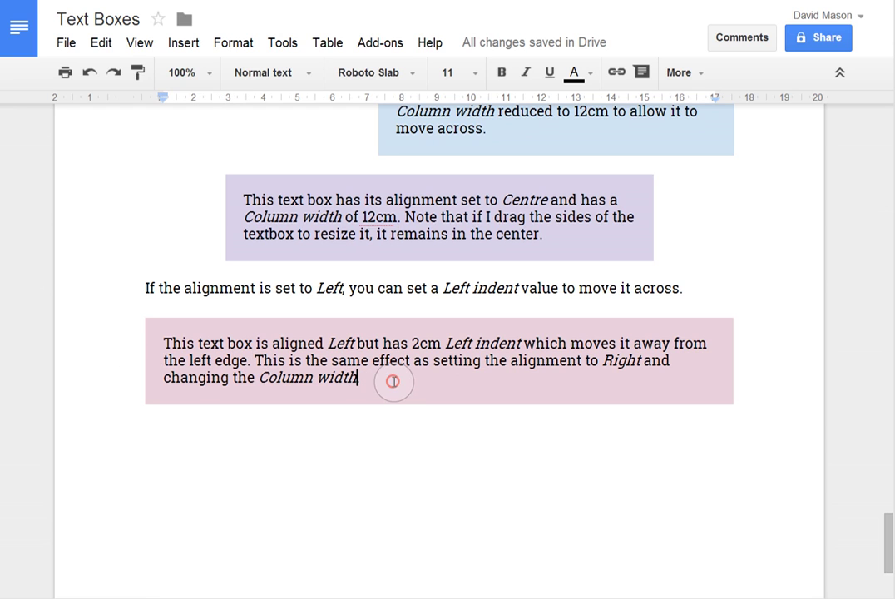
key(alt+b)
key(Up)
key(Return)
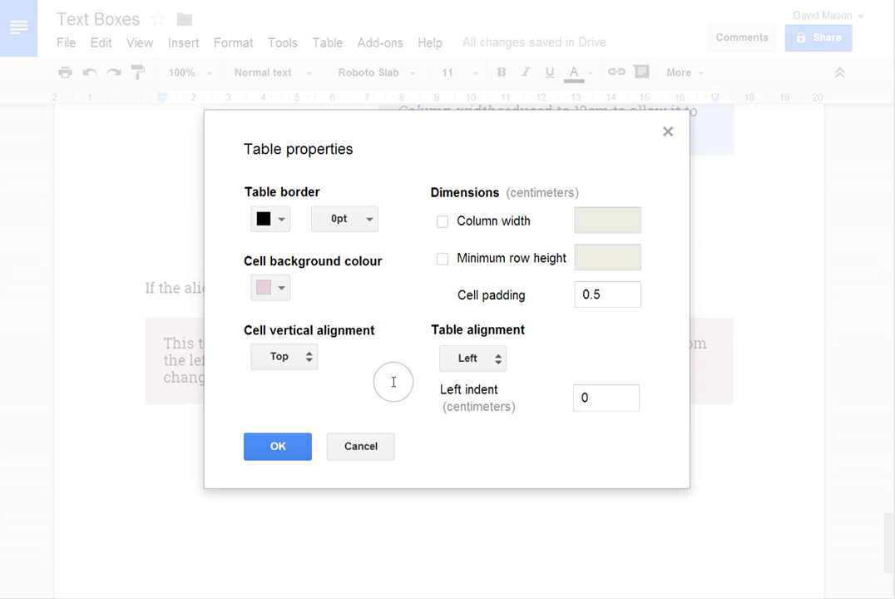
click(595, 397)
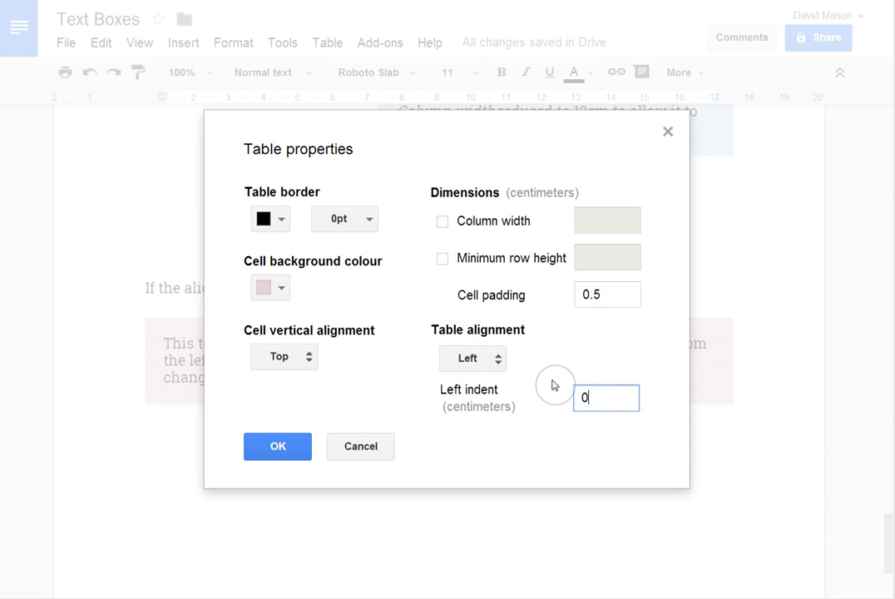
click(470, 360)
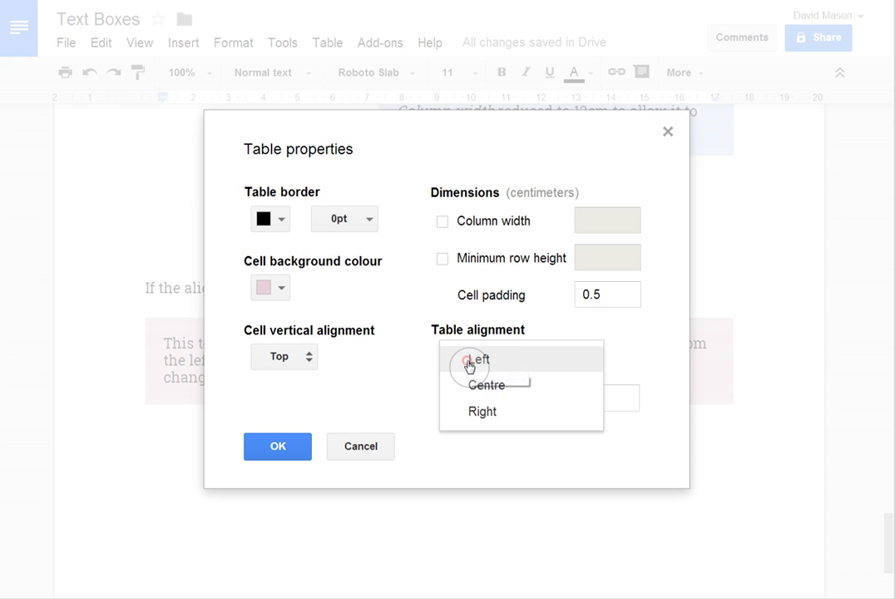
click(511, 397)
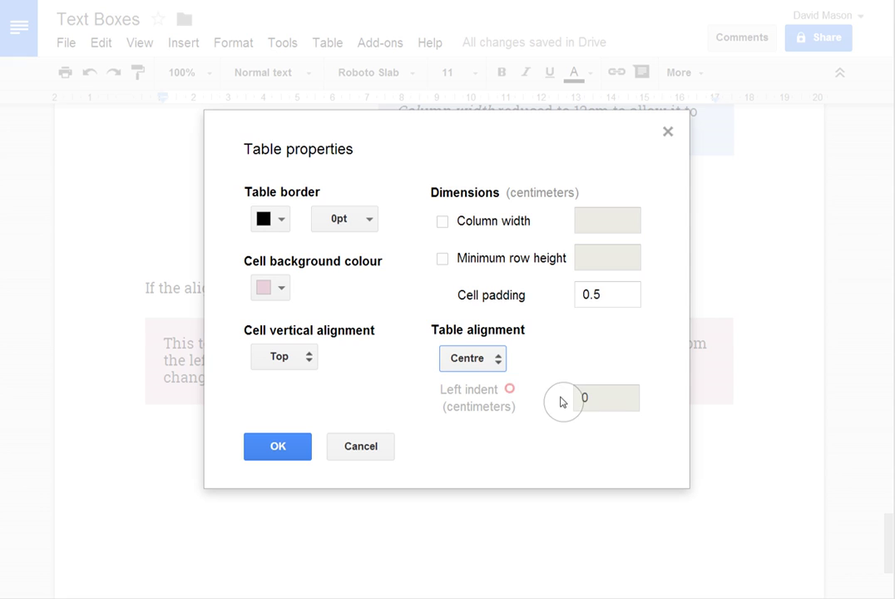
click(474, 366)
click(506, 387)
click(487, 363)
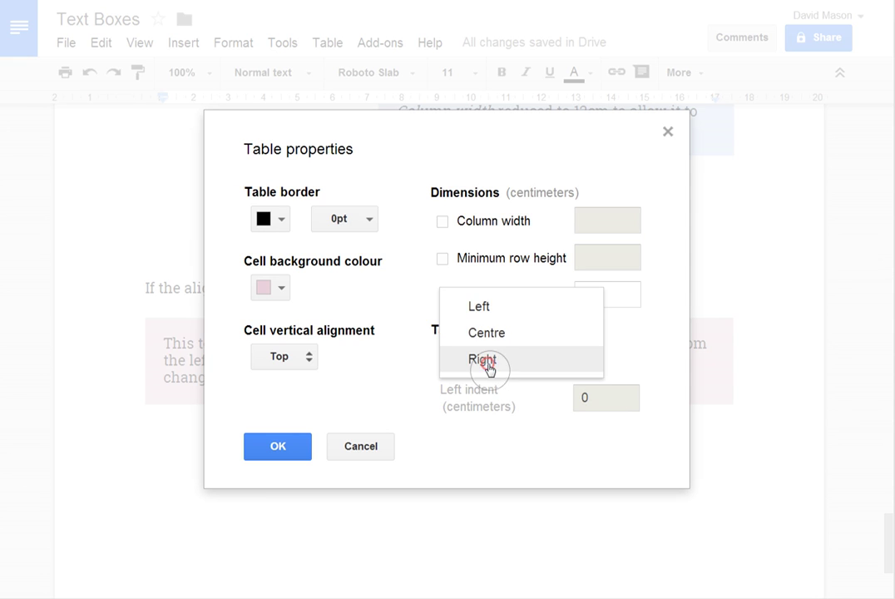
click(484, 307)
click(596, 400)
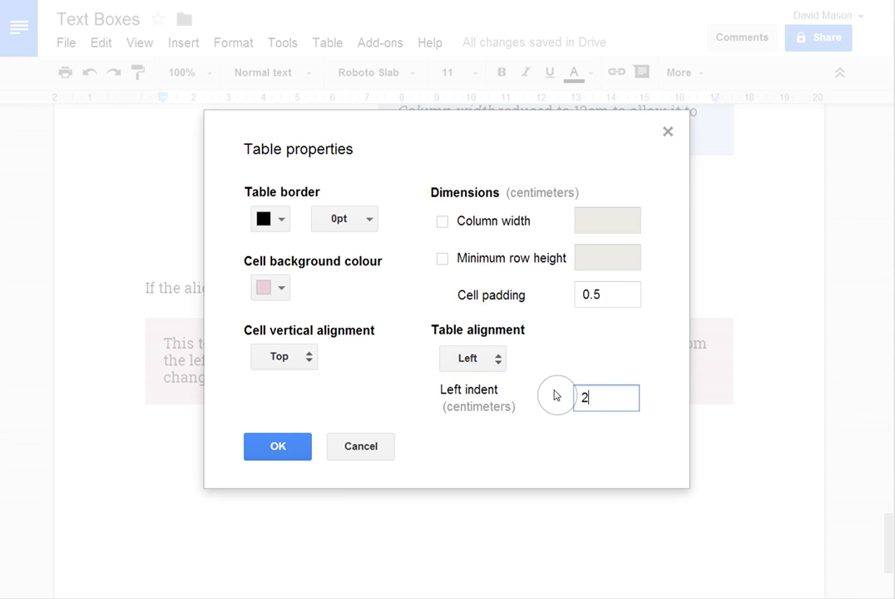
click(278, 447)
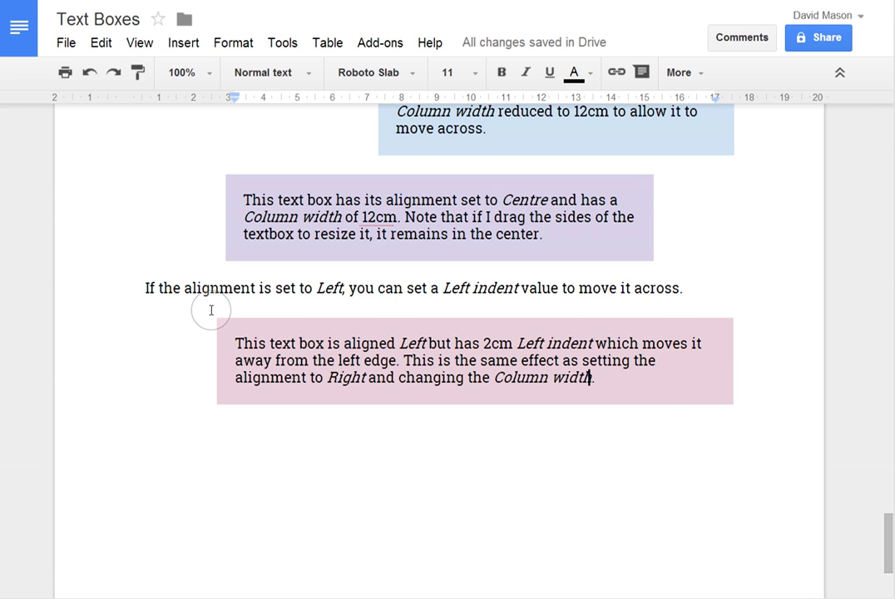
Delete the extra empty line beneath the pink box with Backspace.
scroll(267, 453, up, 1)
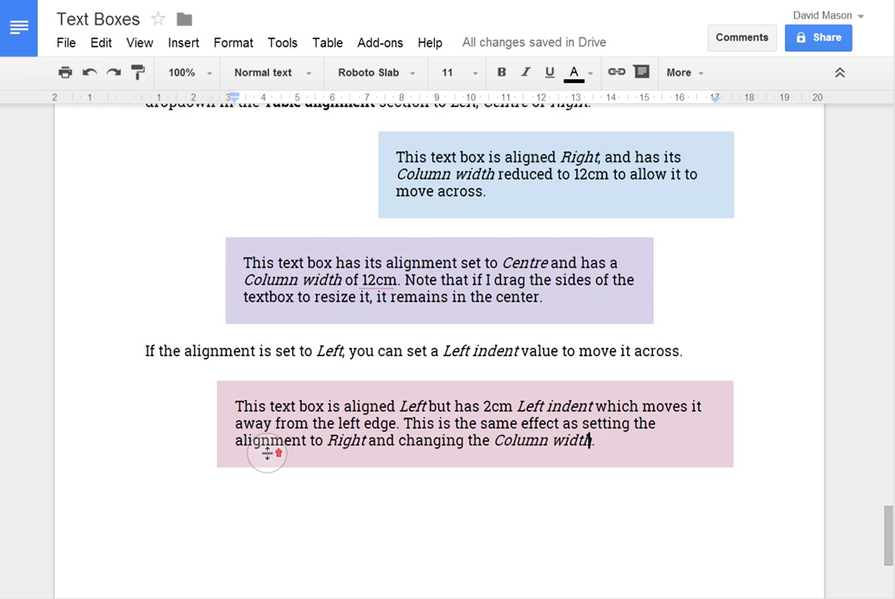
scroll(242, 462, up, 1)
scroll(191, 416, down, 2)
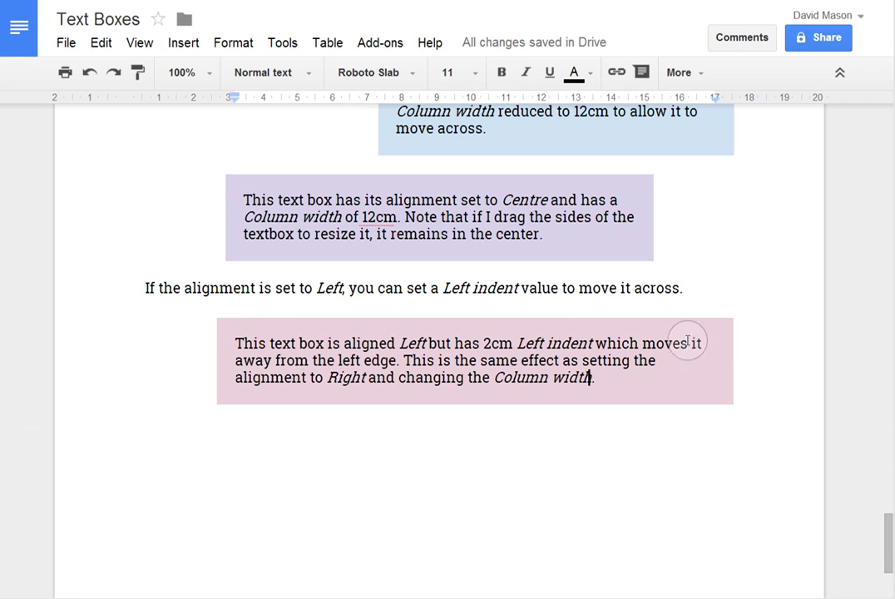
scroll(542, 443, down, 1)
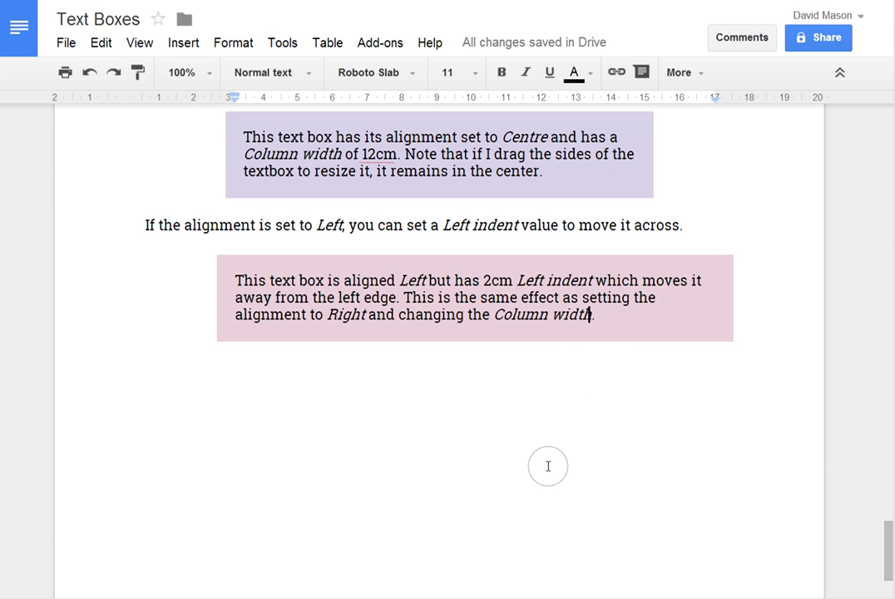
click(654, 429)
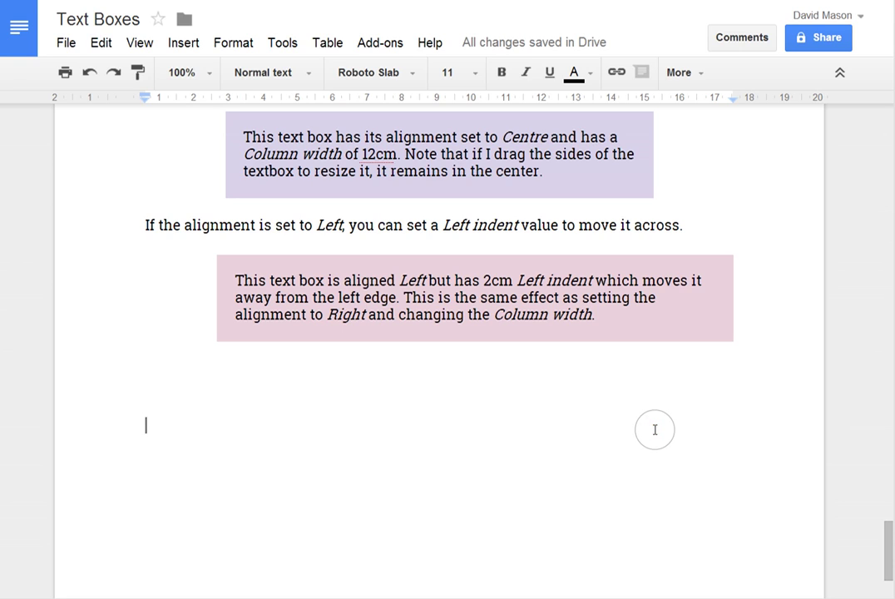
click(475, 465)
key(BackSpace)
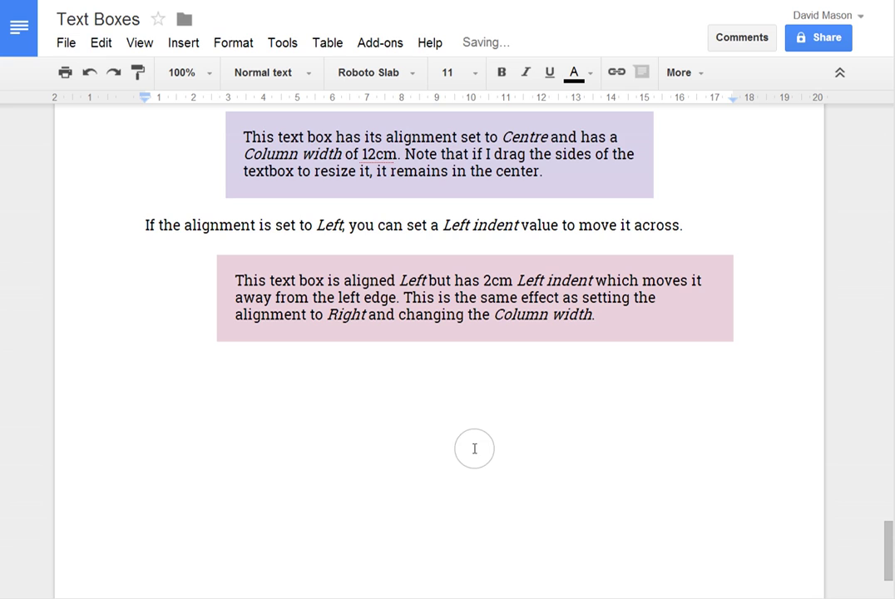
click(67, 44)
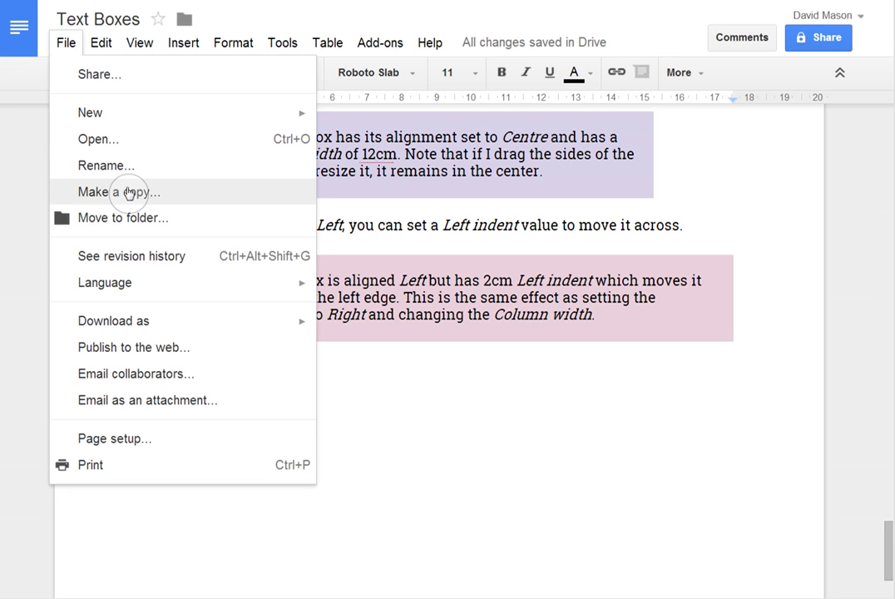
click(65, 43)
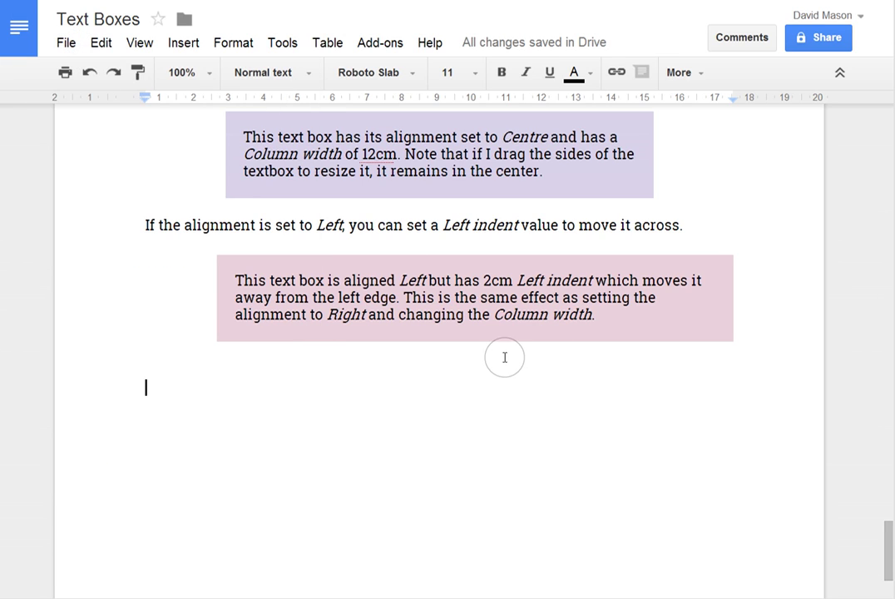